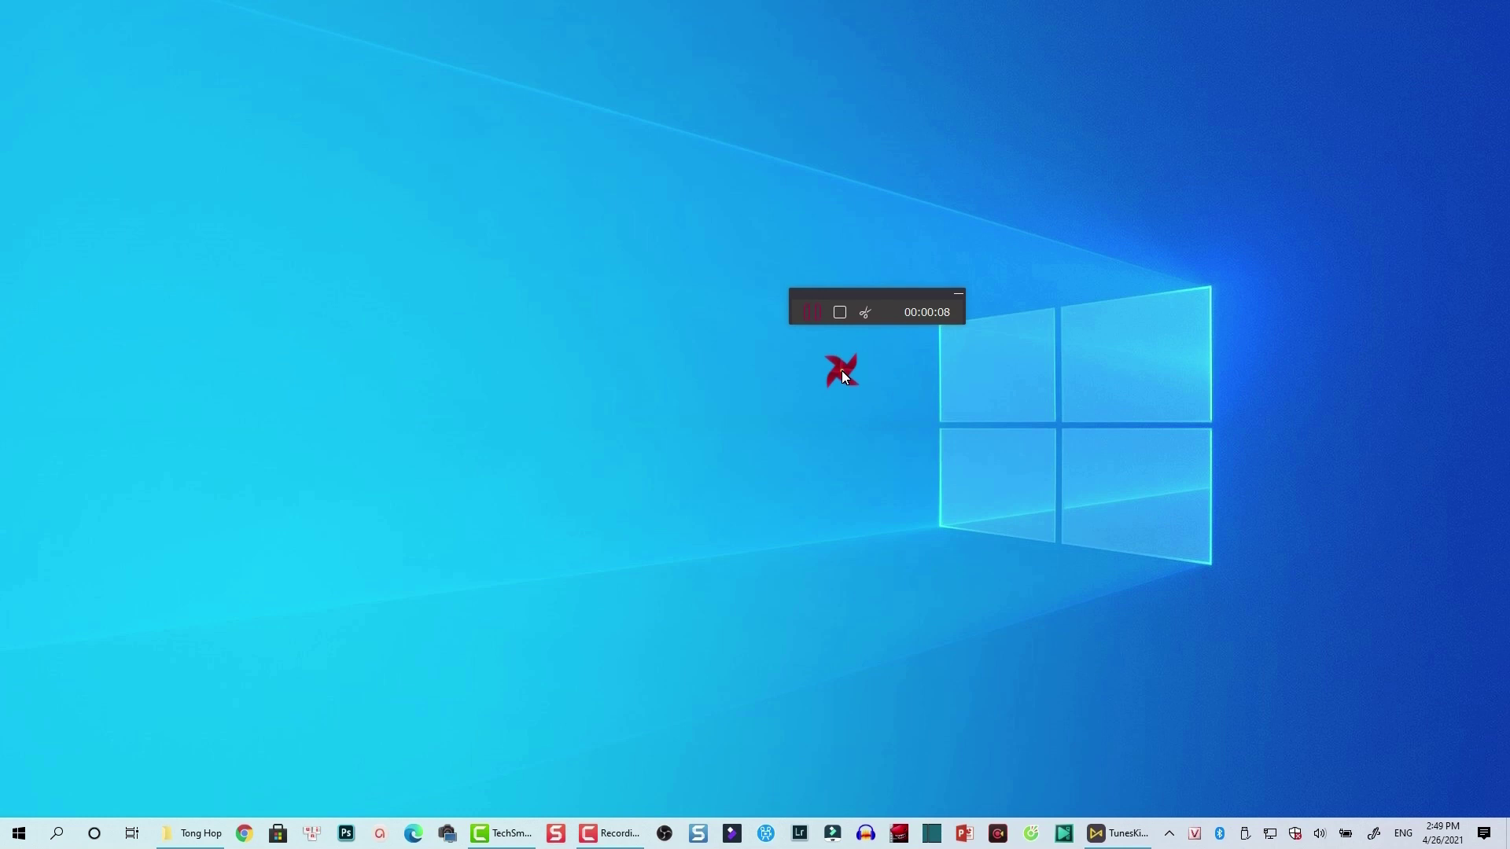
# Place the recorded REC clips from the media library one after another on Track 2.
pyautogui.moveTo(884, 314); pyautogui.dragTo(816, 365)
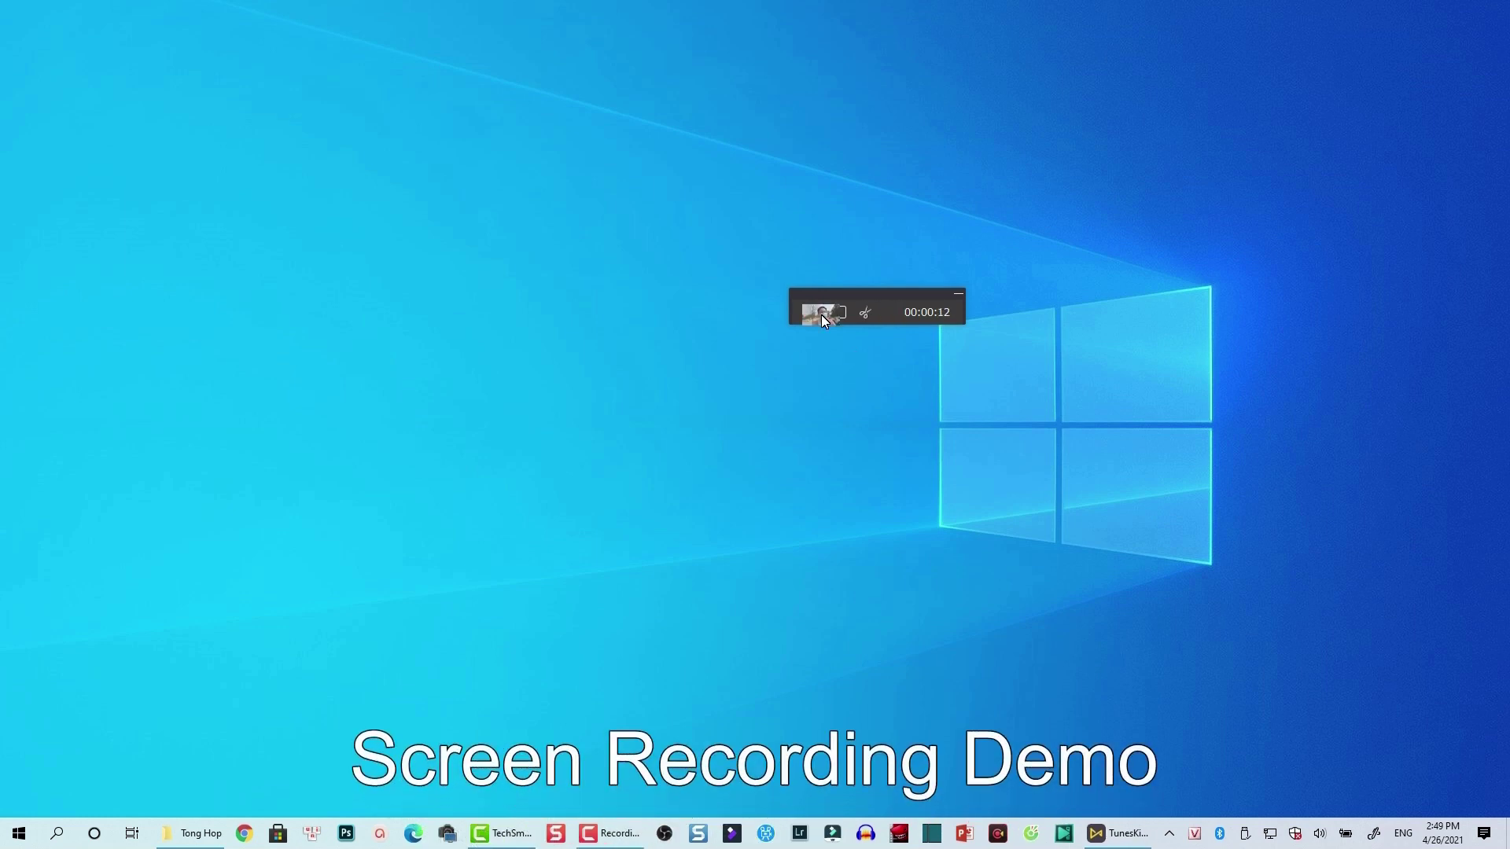
pyautogui.moveTo(813, 314); pyautogui.dragTo(844, 313)
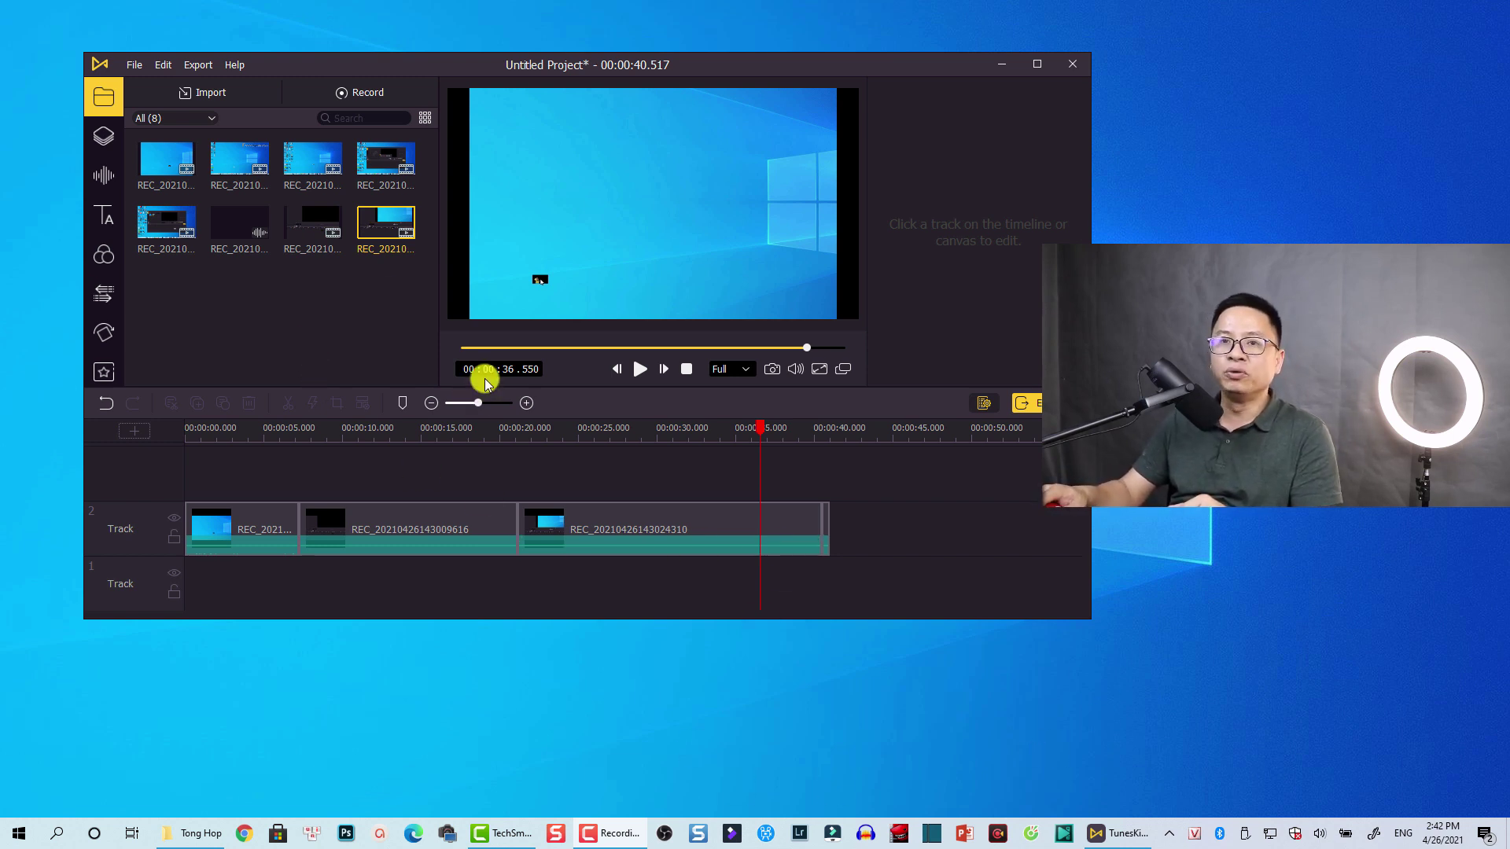
# Maximize the editor, delete the three selected clips from Track 2, and launch the recorder.
pyautogui.click(1036, 64)
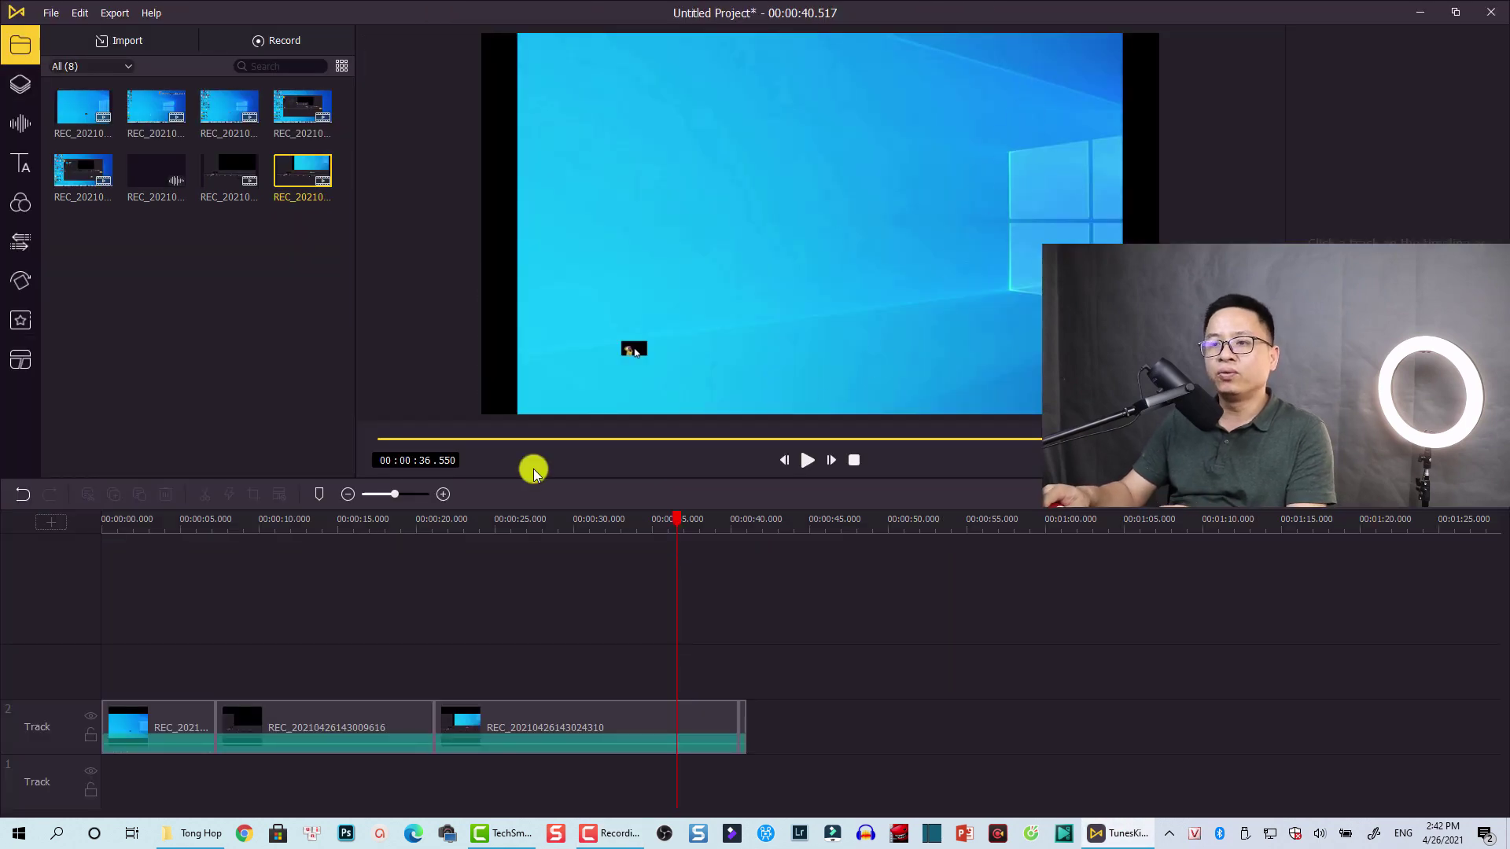
pyautogui.moveTo(569, 657); pyautogui.dragTo(70, 798)
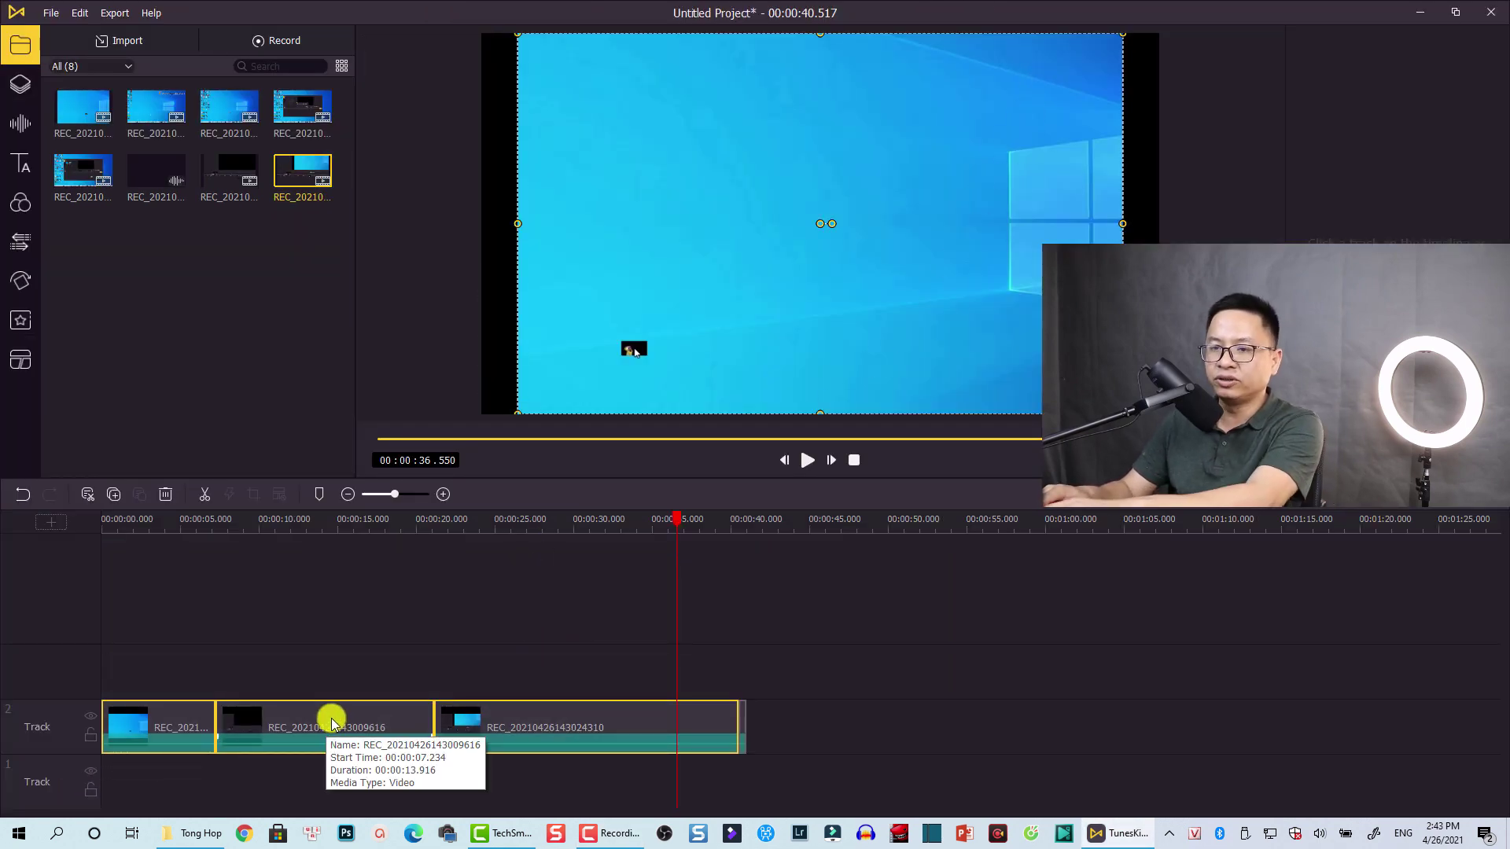
pyautogui.press('Delete')
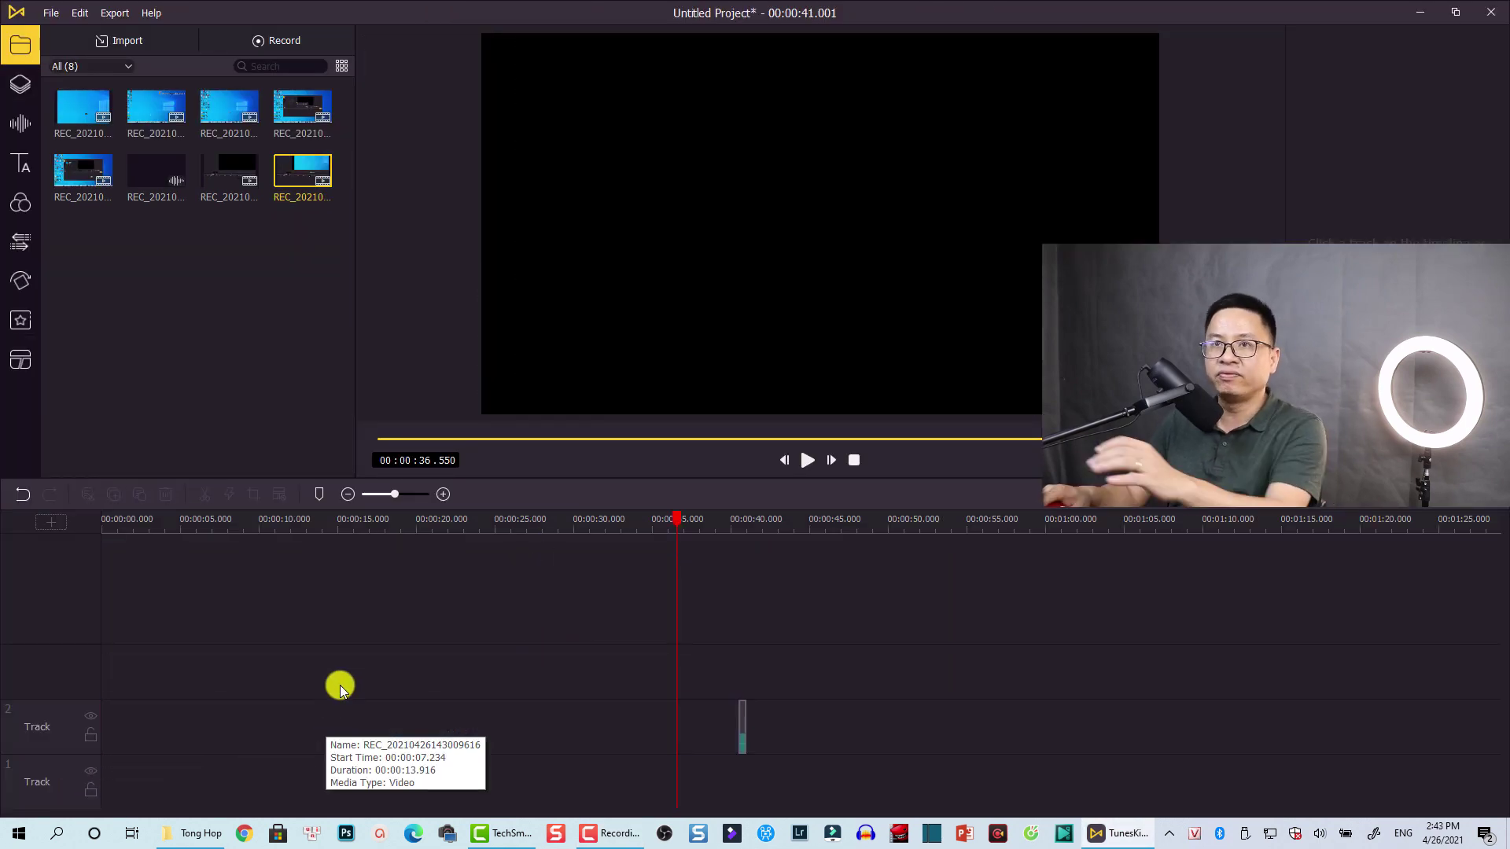
pyautogui.click(274, 35)
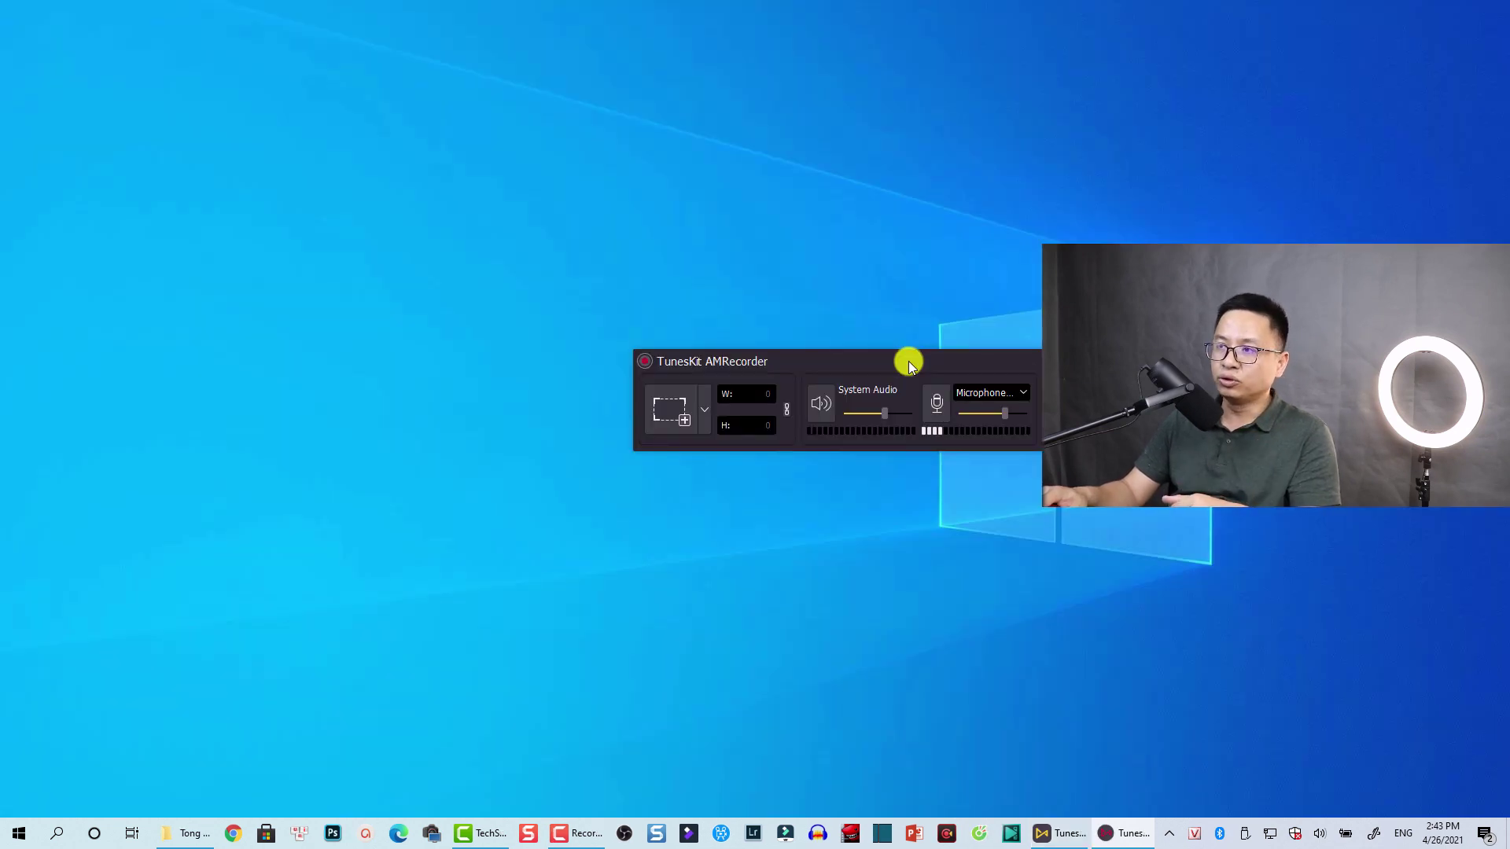
# Drag the AMRecorder window by its title bar up and to the left.
pyautogui.moveTo(909, 361); pyautogui.dragTo(687, 272)
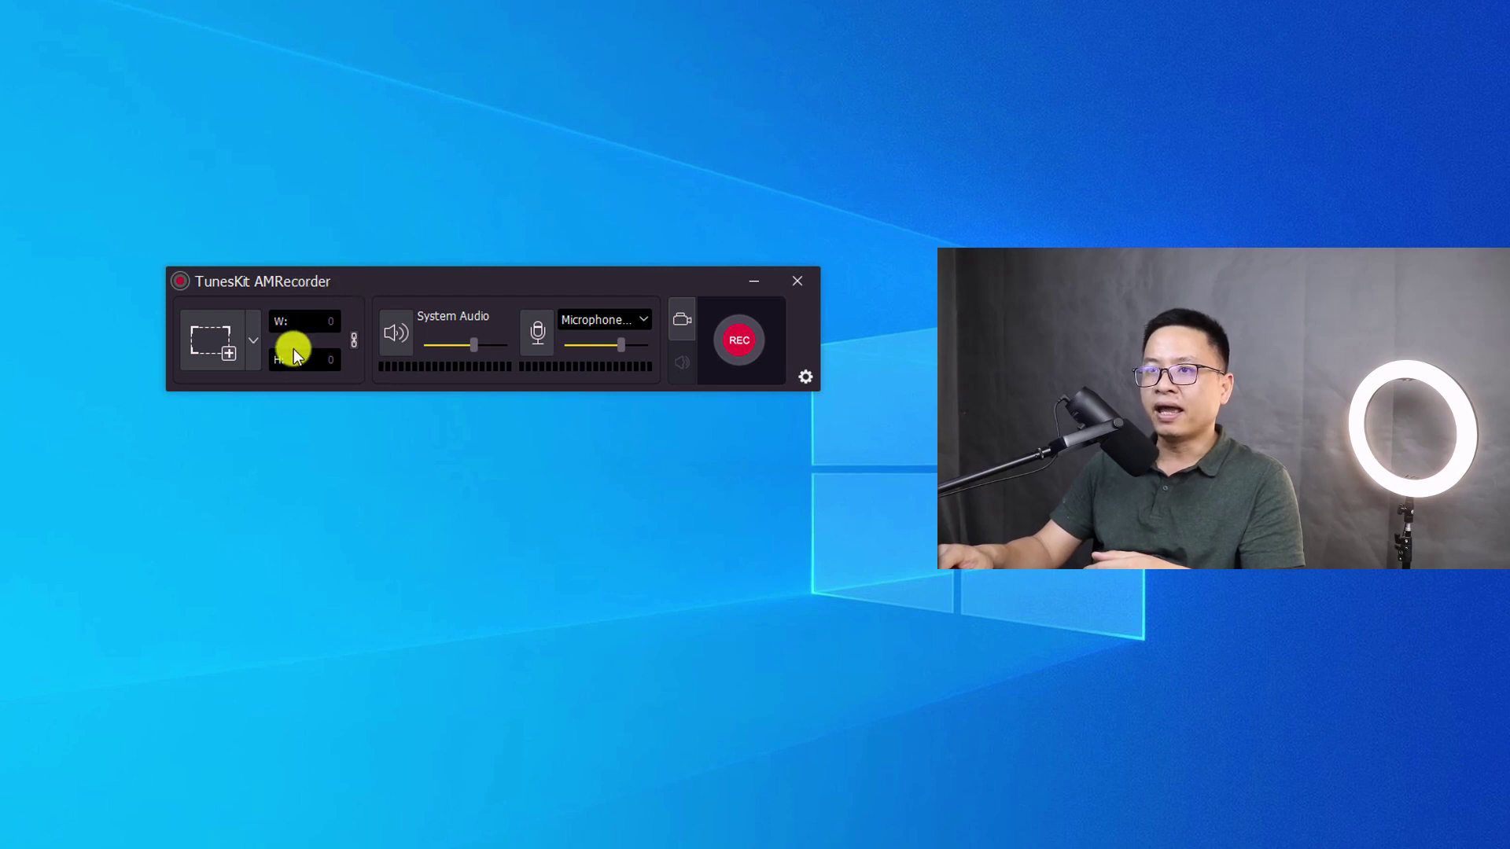
# Choose the Full Screen 1920×1080 preset as the capture area.
pyautogui.click(209, 344)
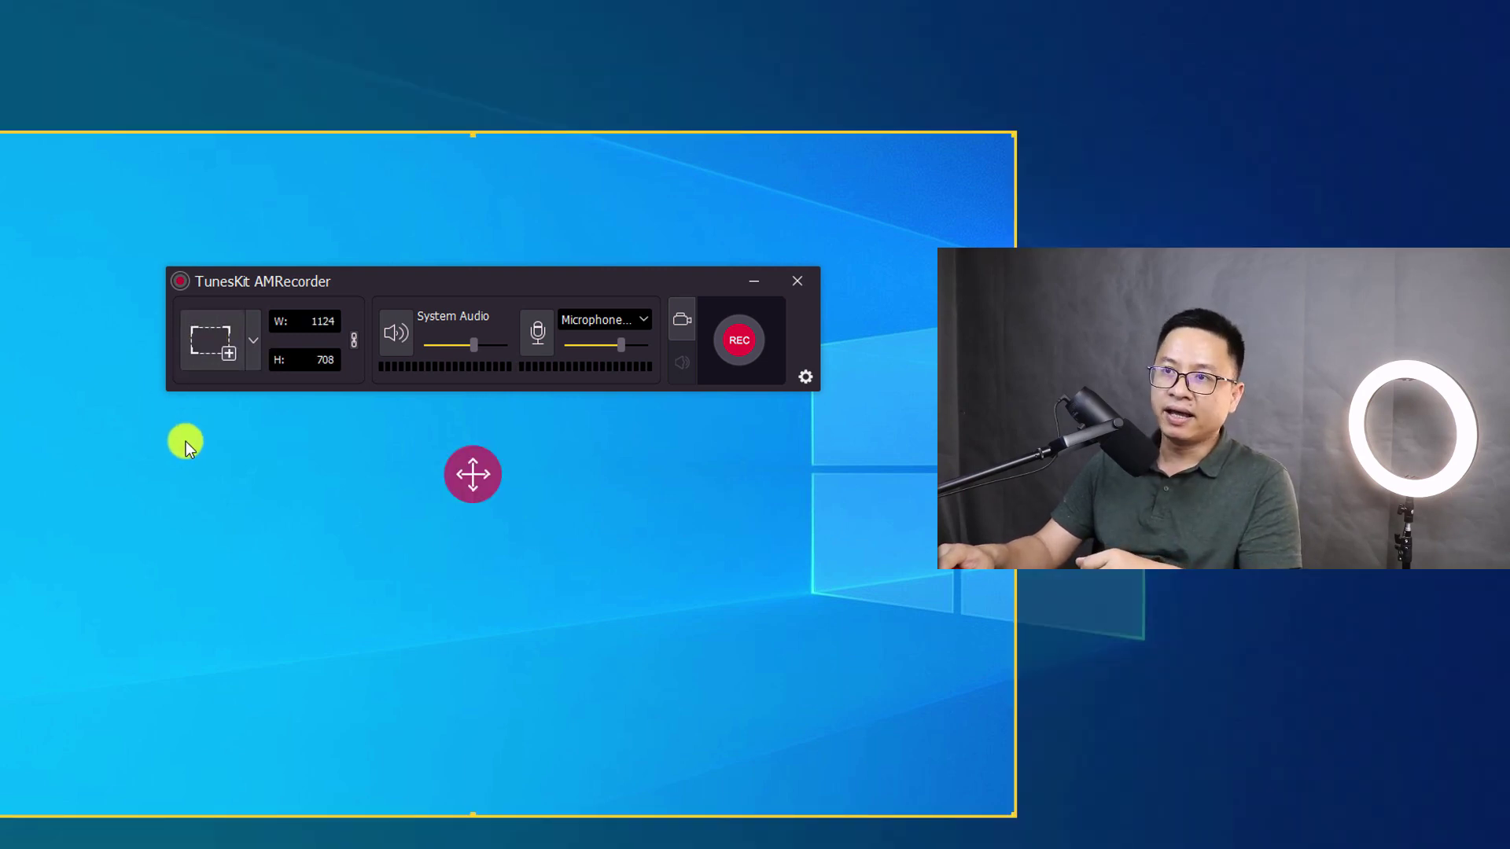
pyautogui.click(253, 344)
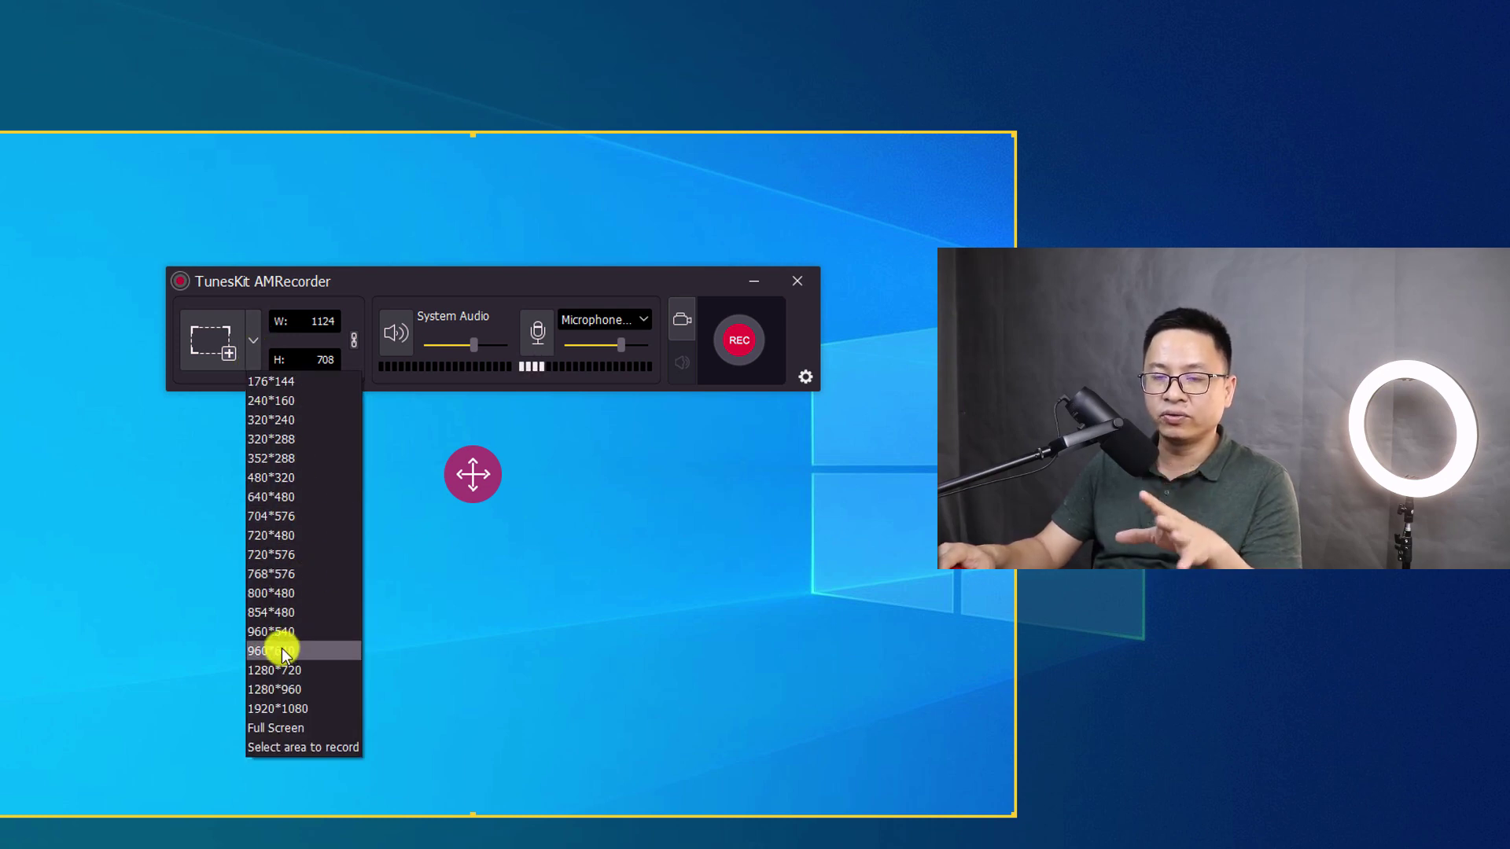
pyautogui.click(285, 733)
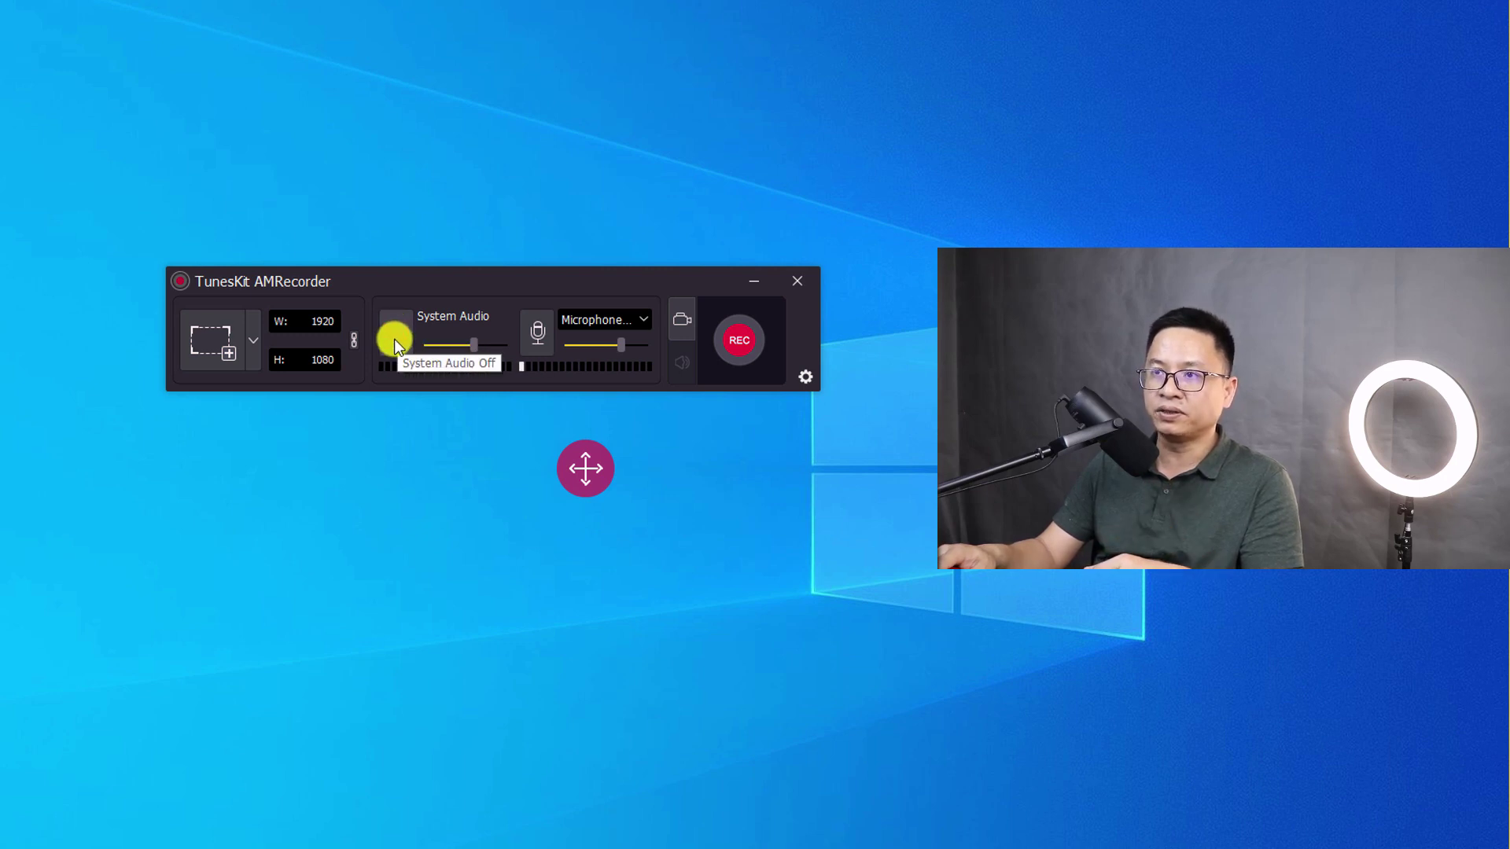
# Turn down the System Audio slider and record from Microphone (Thronmax MDrill One Pro).
pyautogui.moveTo(479, 340)
pyautogui.mouseDown()
pyautogui.moveTo(452, 355)
pyautogui.moveTo(467, 345)
pyautogui.mouseUp()
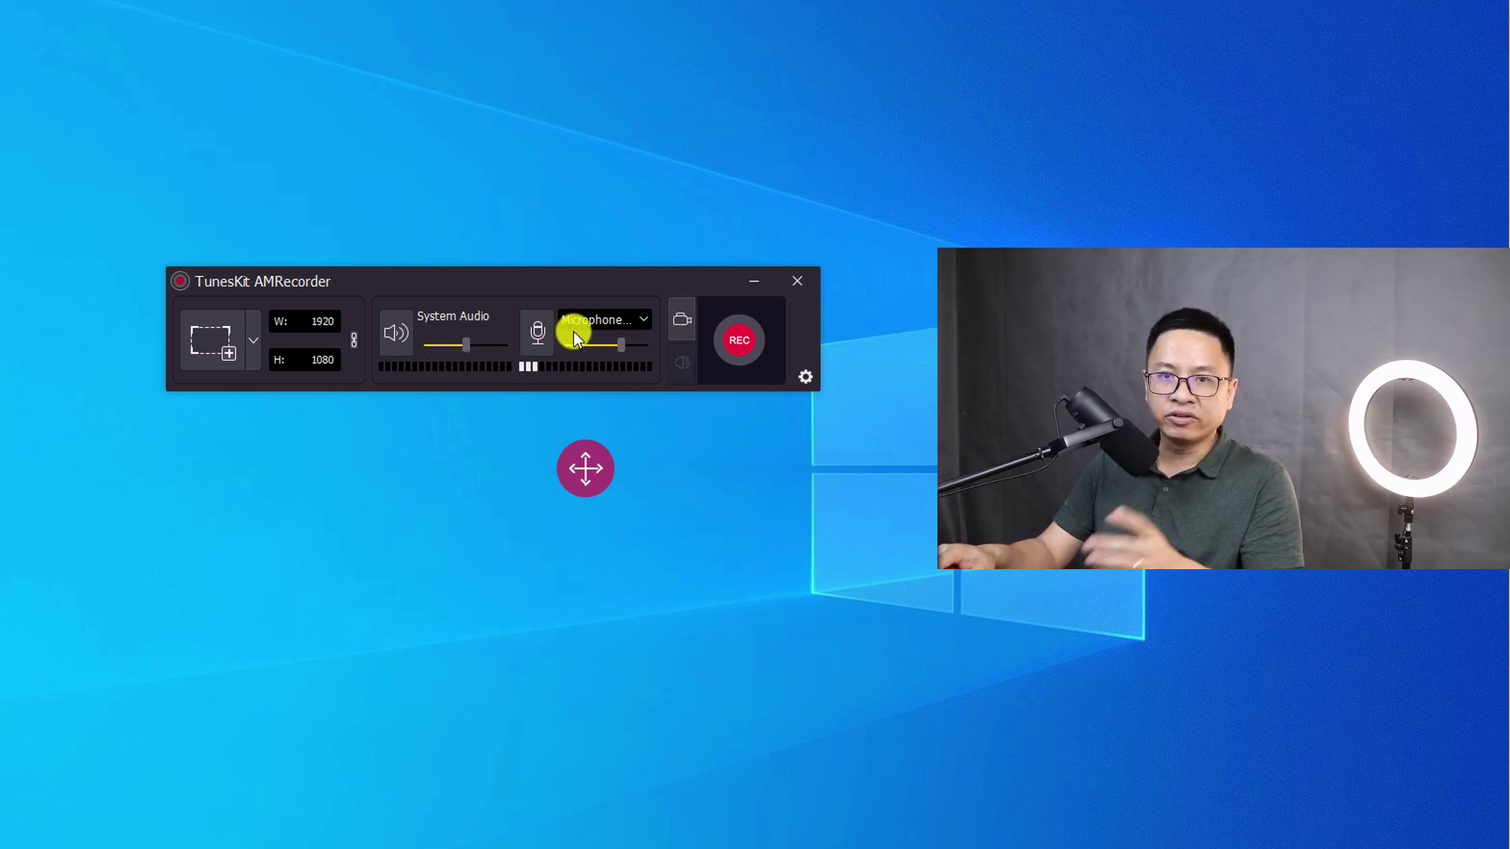
pyautogui.click(645, 322)
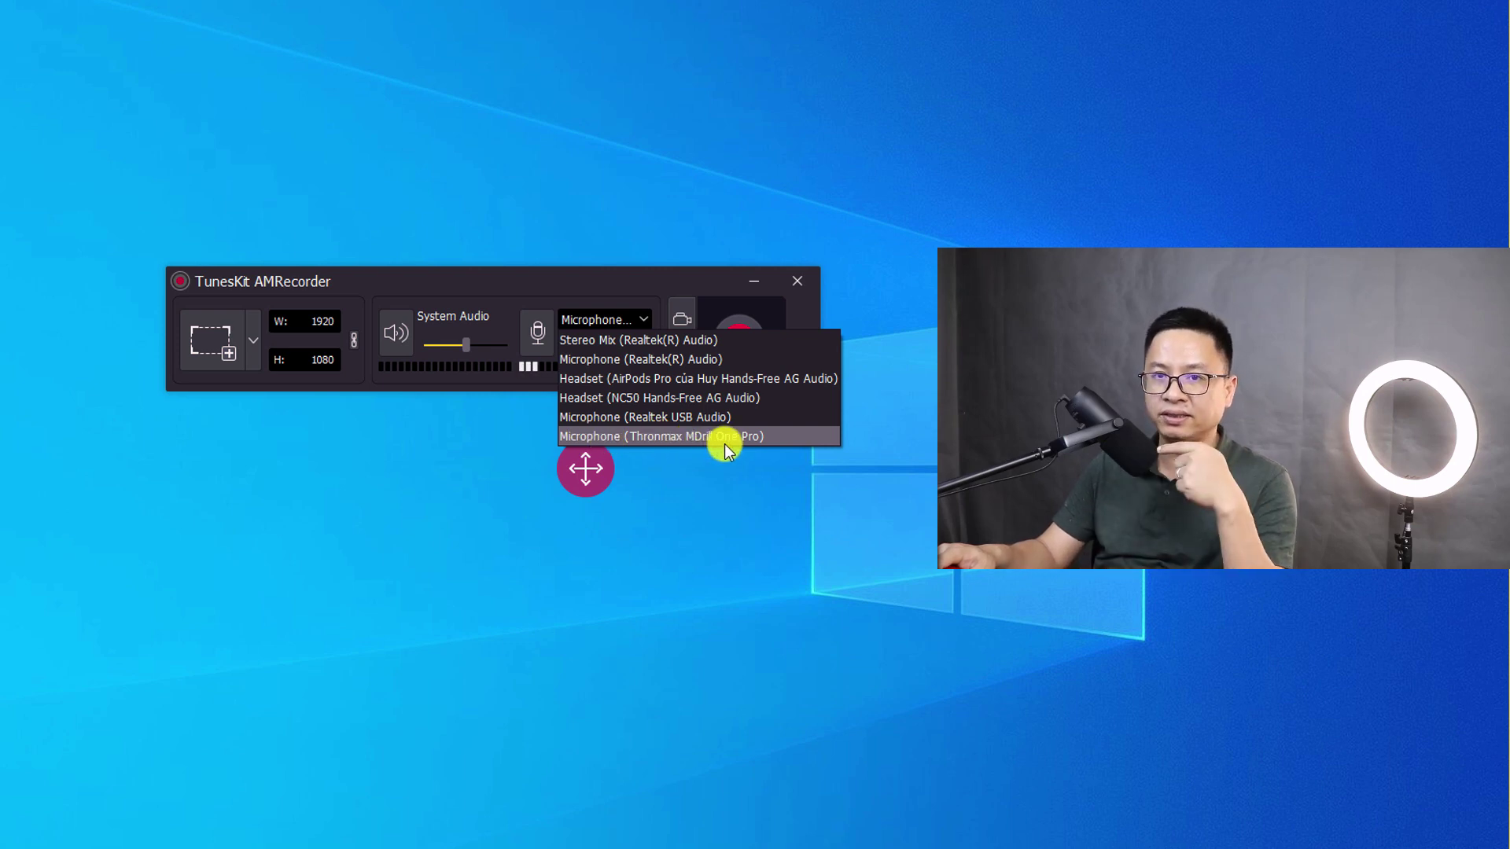
pyautogui.click(604, 438)
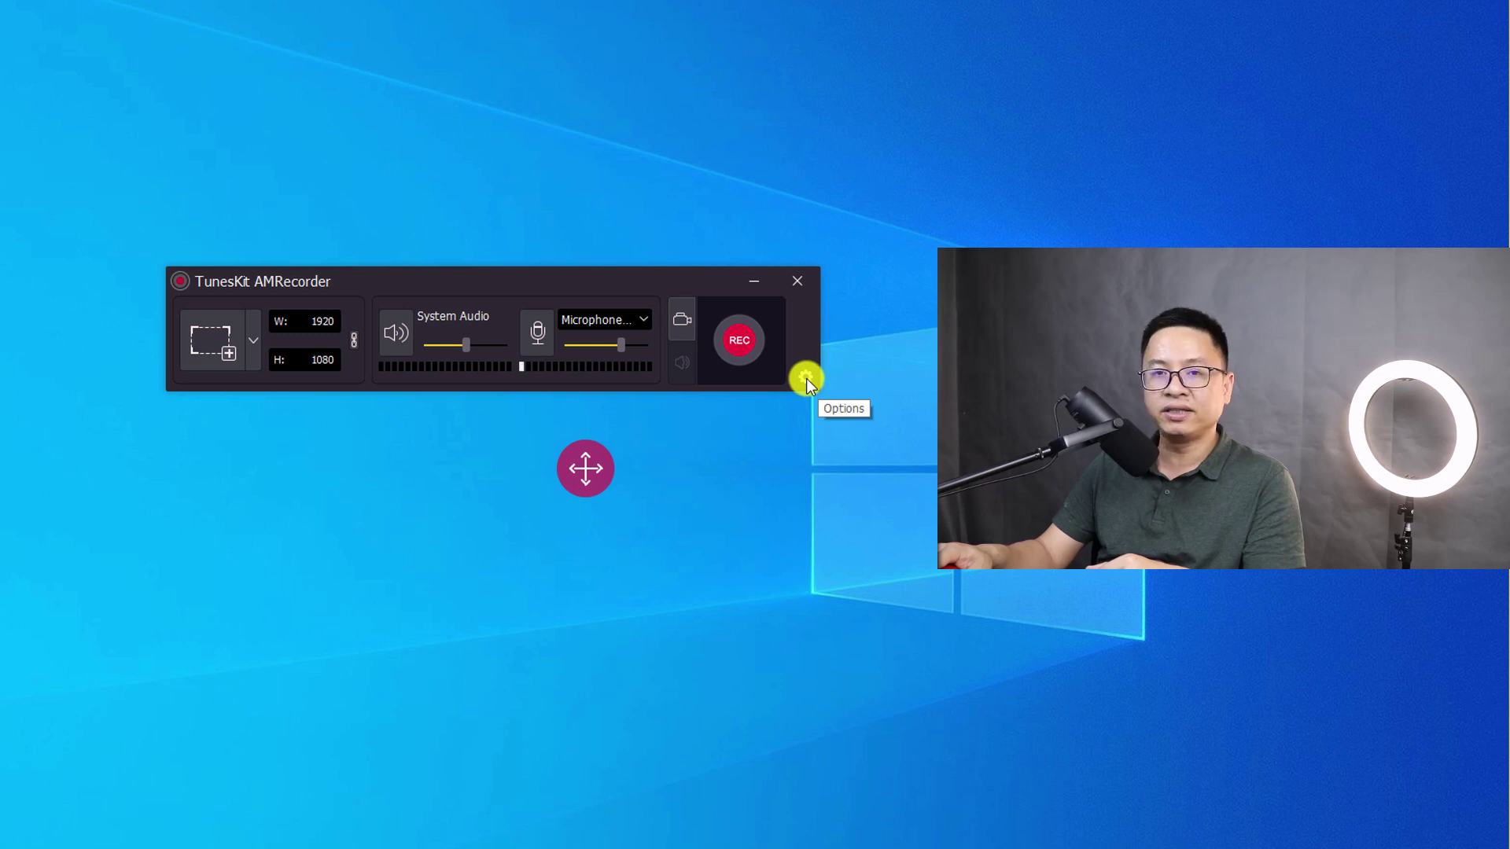
# Open the gear Options panel at the recorder's bottom right.
pyautogui.click(807, 379)
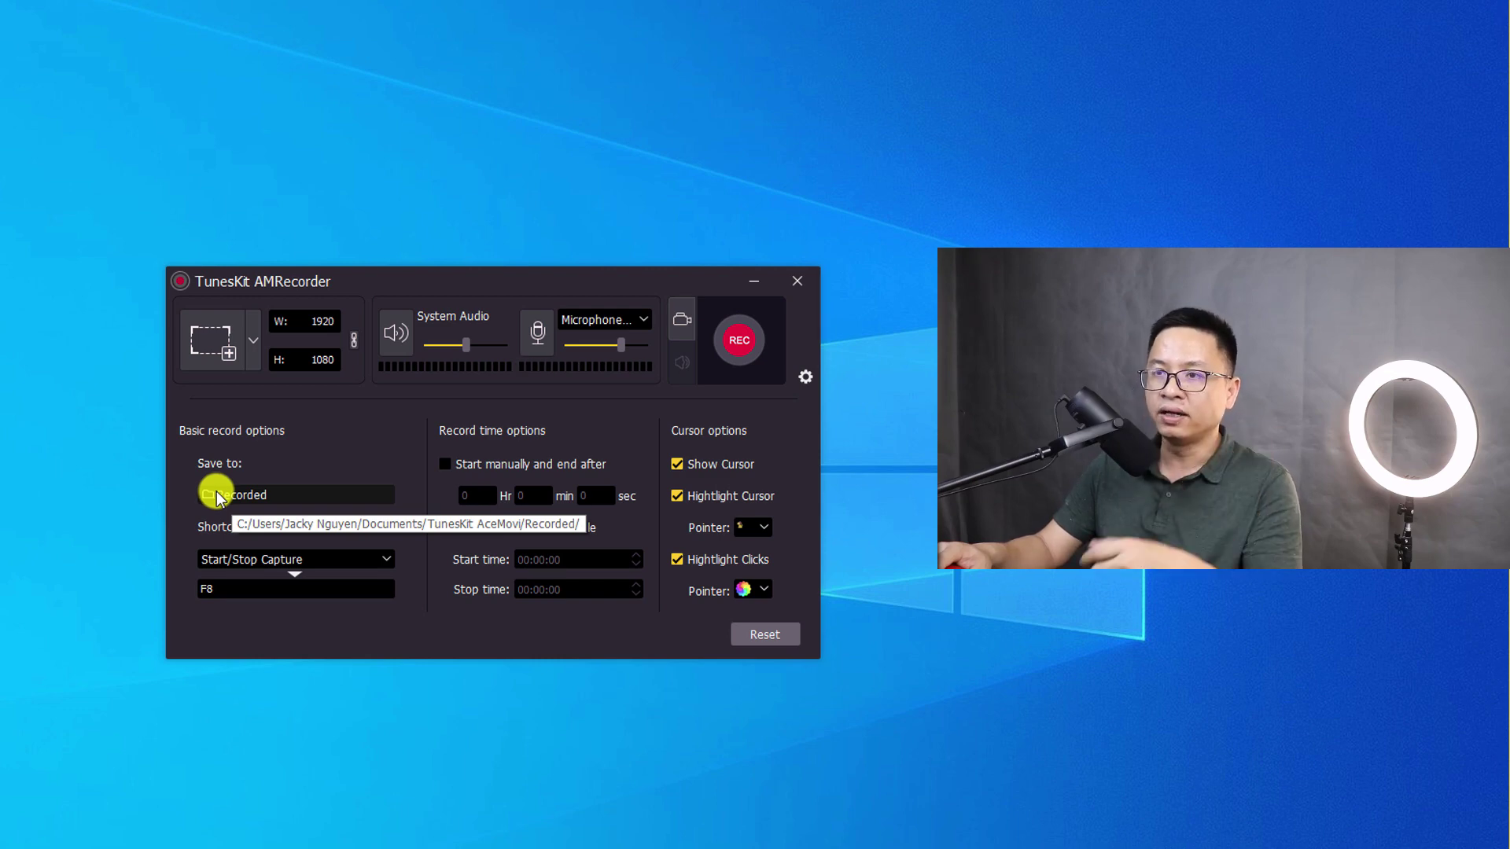
# Browse to Data (E:) but cancel to keep the Recorded folder, then reset the options to defaults.
pyautogui.click(206, 495)
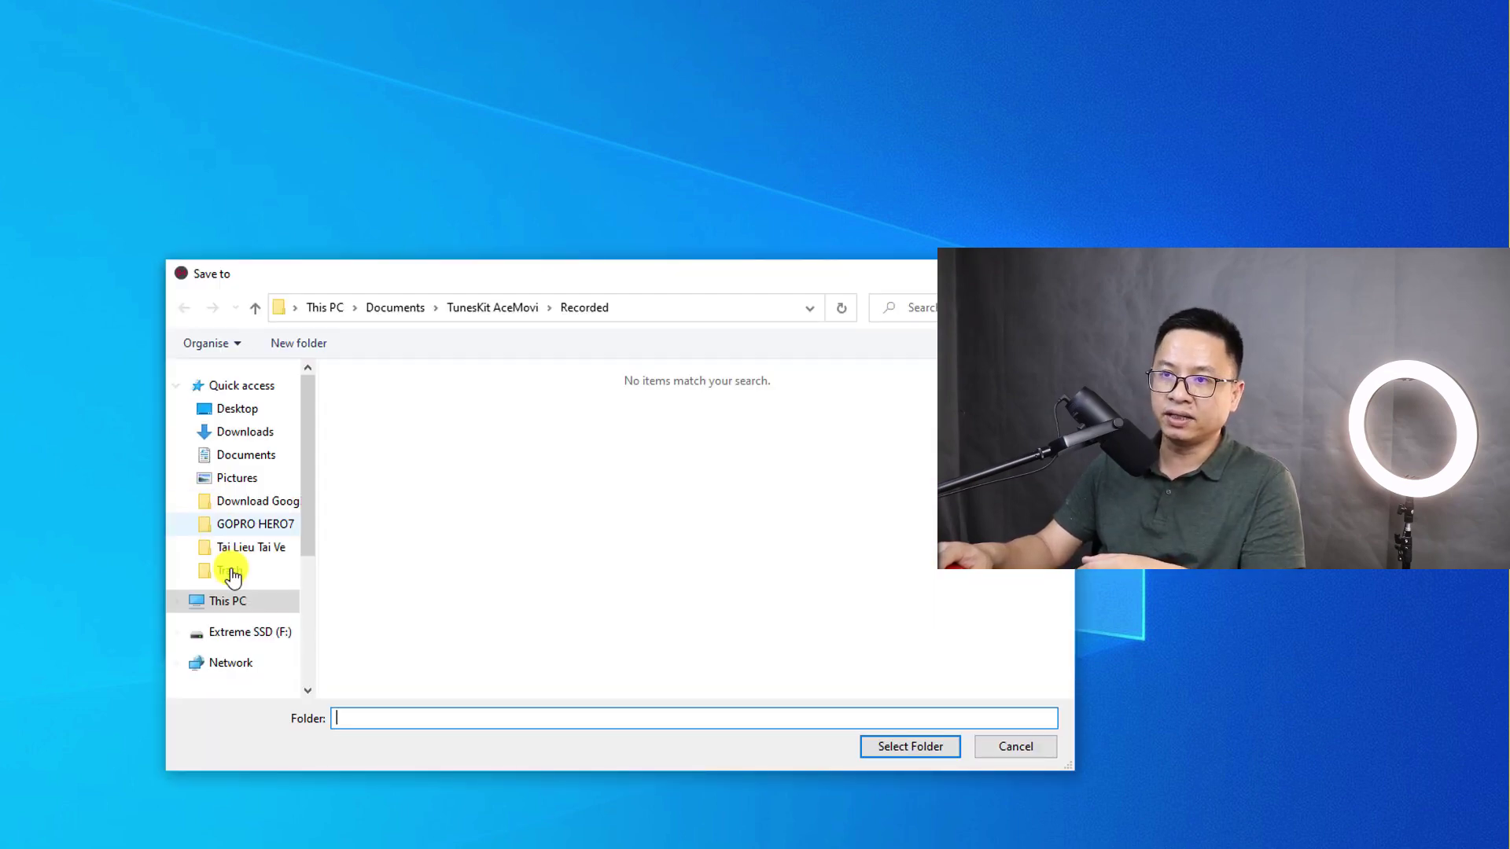
pyautogui.click(248, 652)
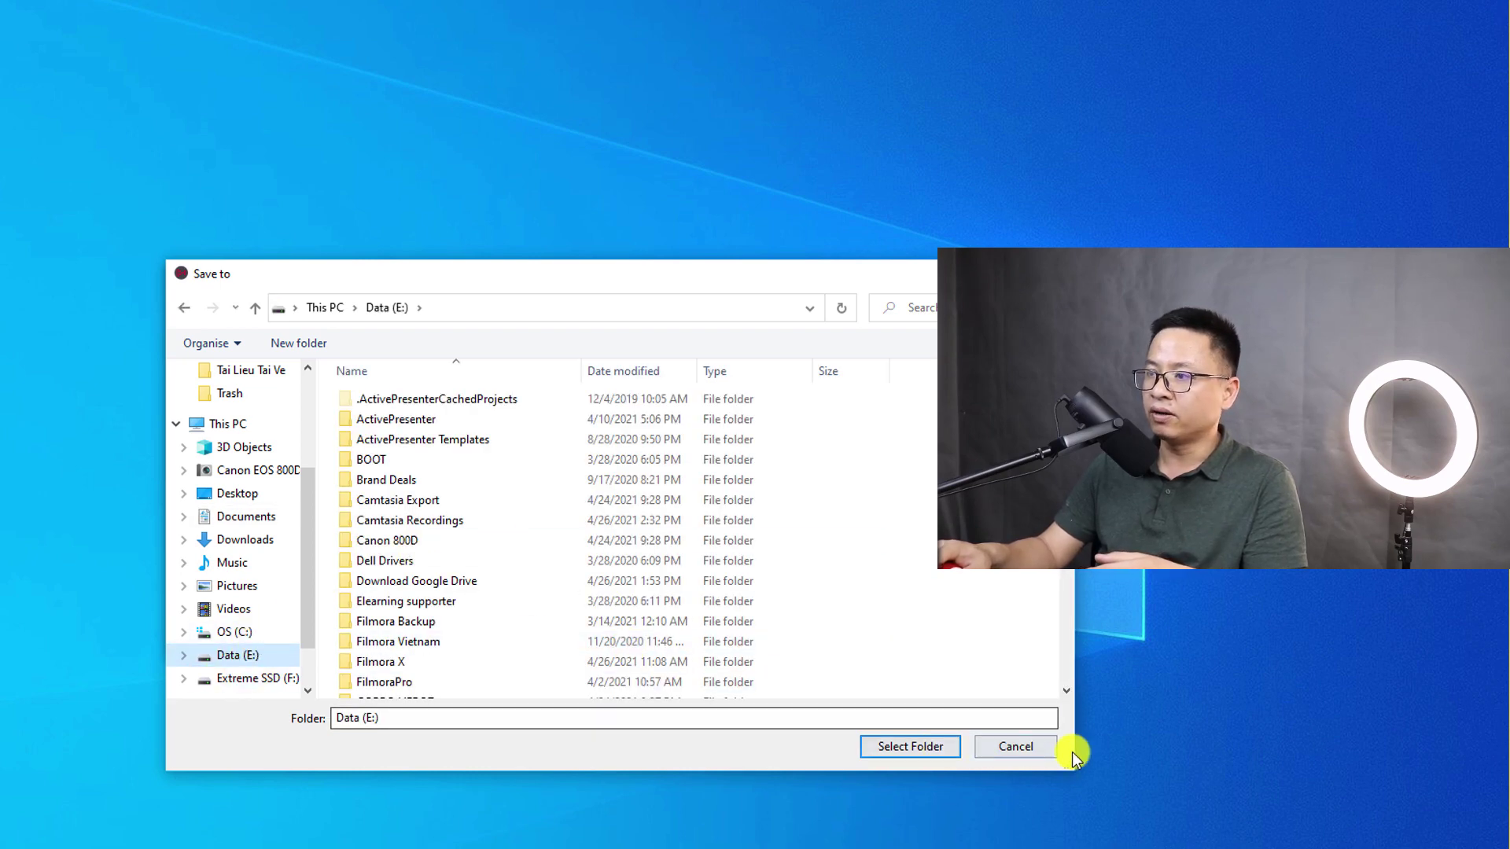
pyautogui.click(1023, 748)
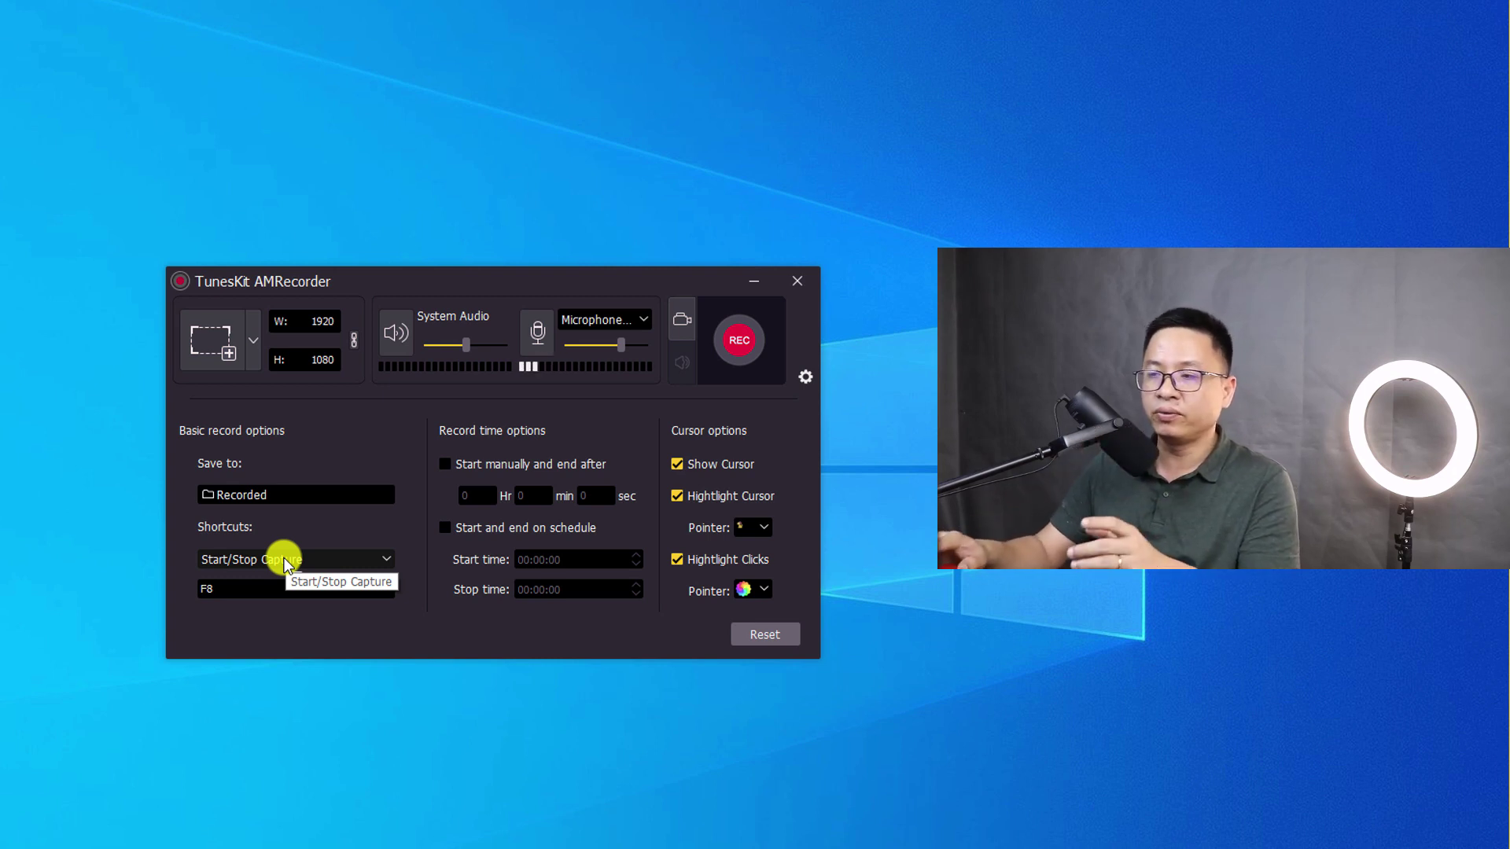
pyautogui.click(755, 634)
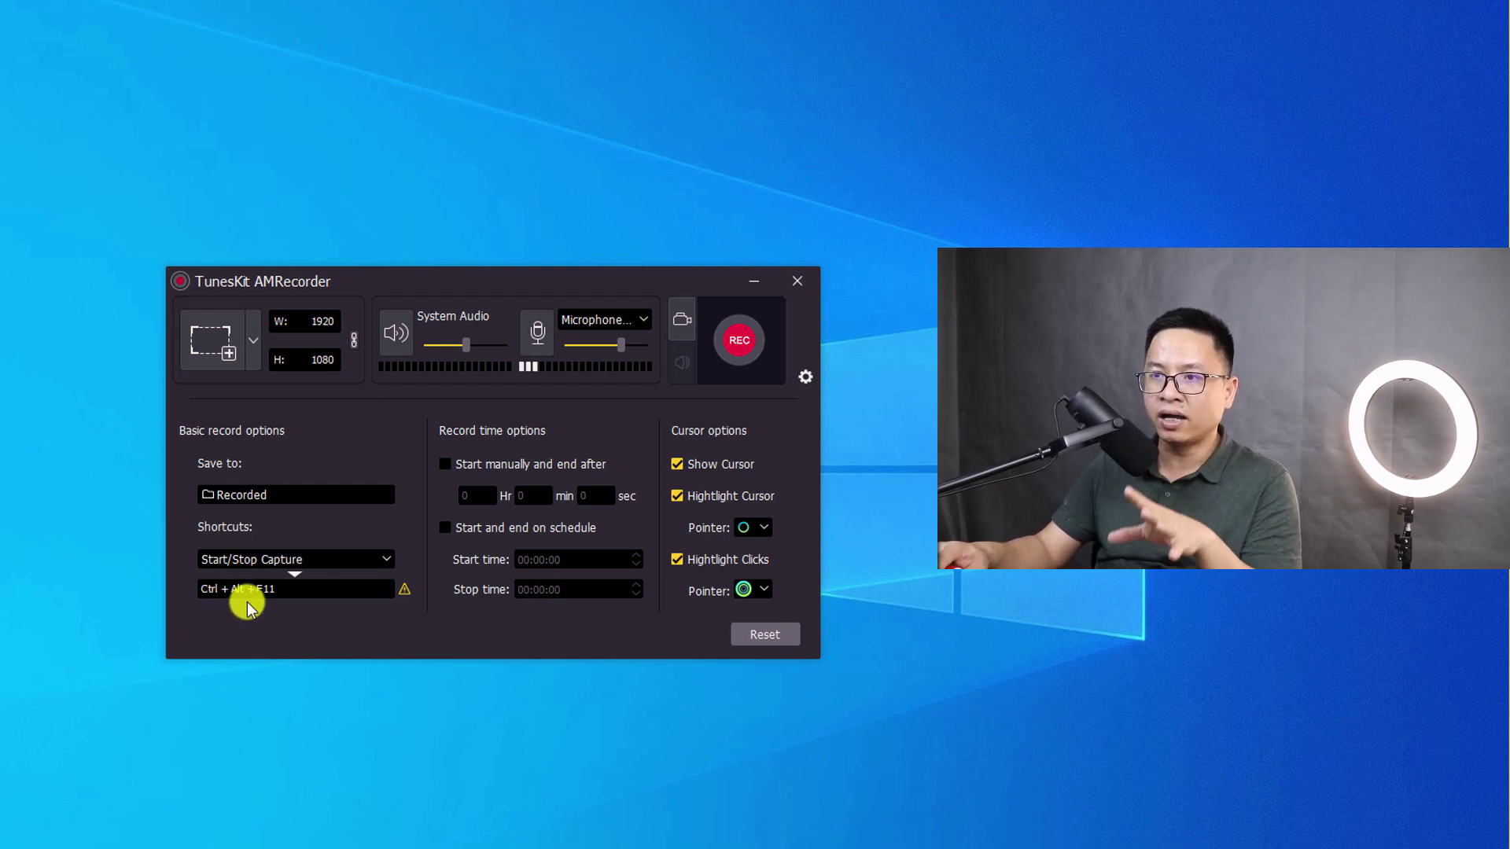
# Assign F8 as the Start/Stop Capture shortcut.
pyautogui.click(388, 559)
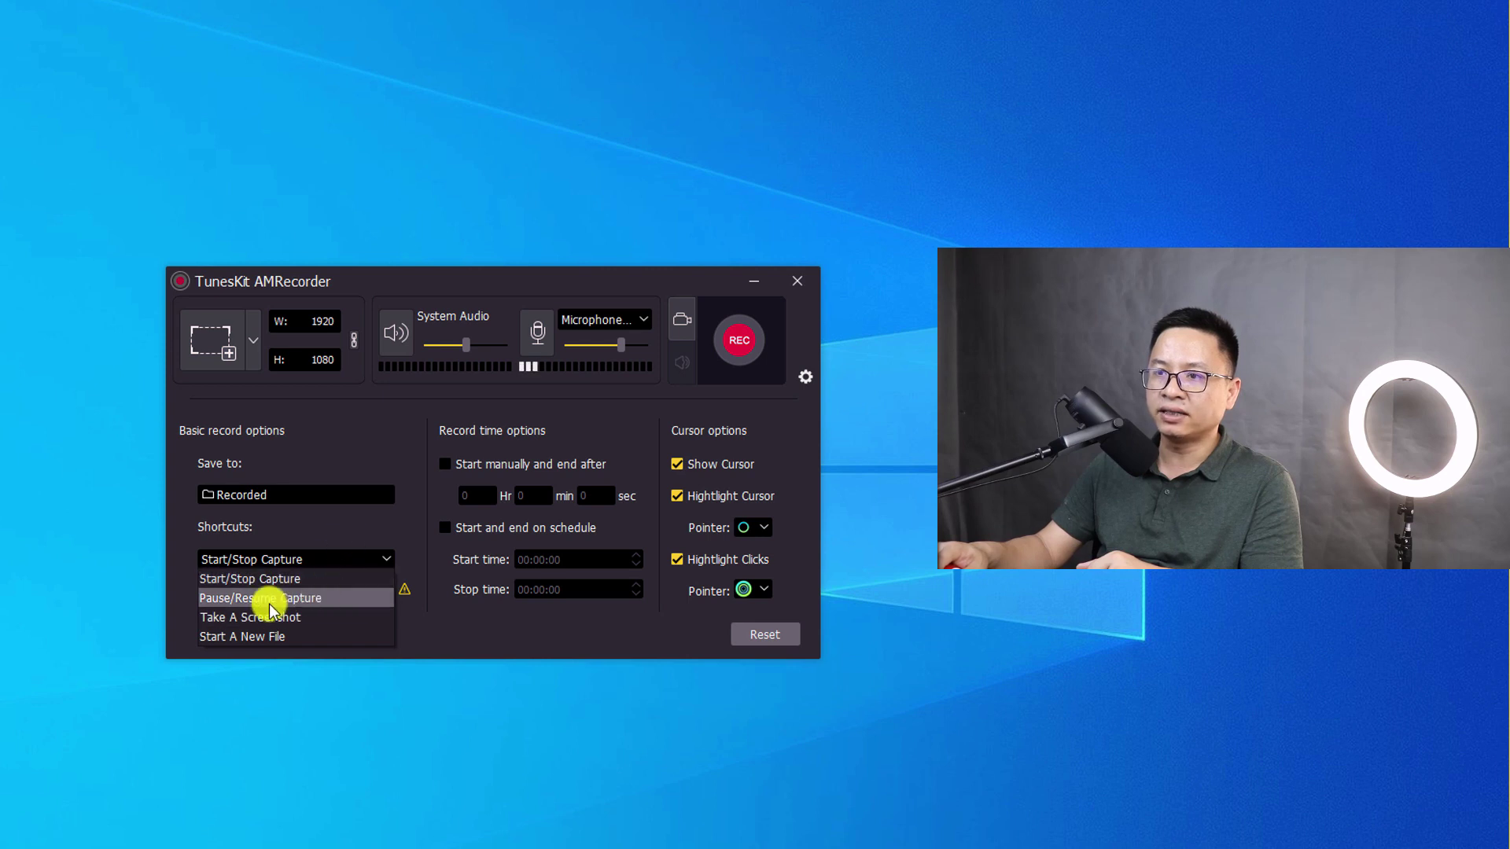
pyautogui.click(336, 525)
pyautogui.click(322, 589)
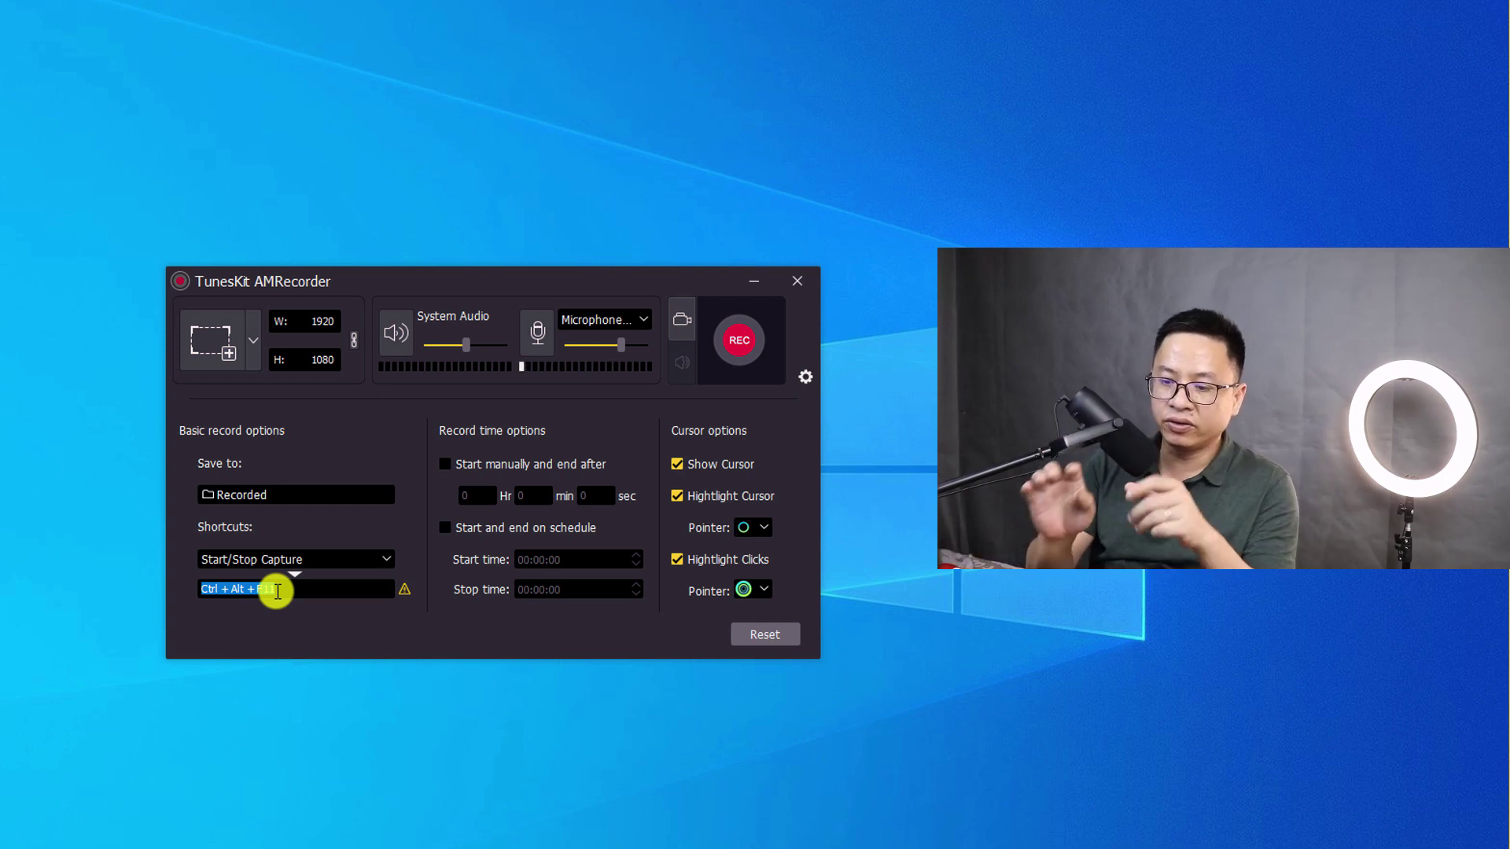
pyautogui.press('F8')
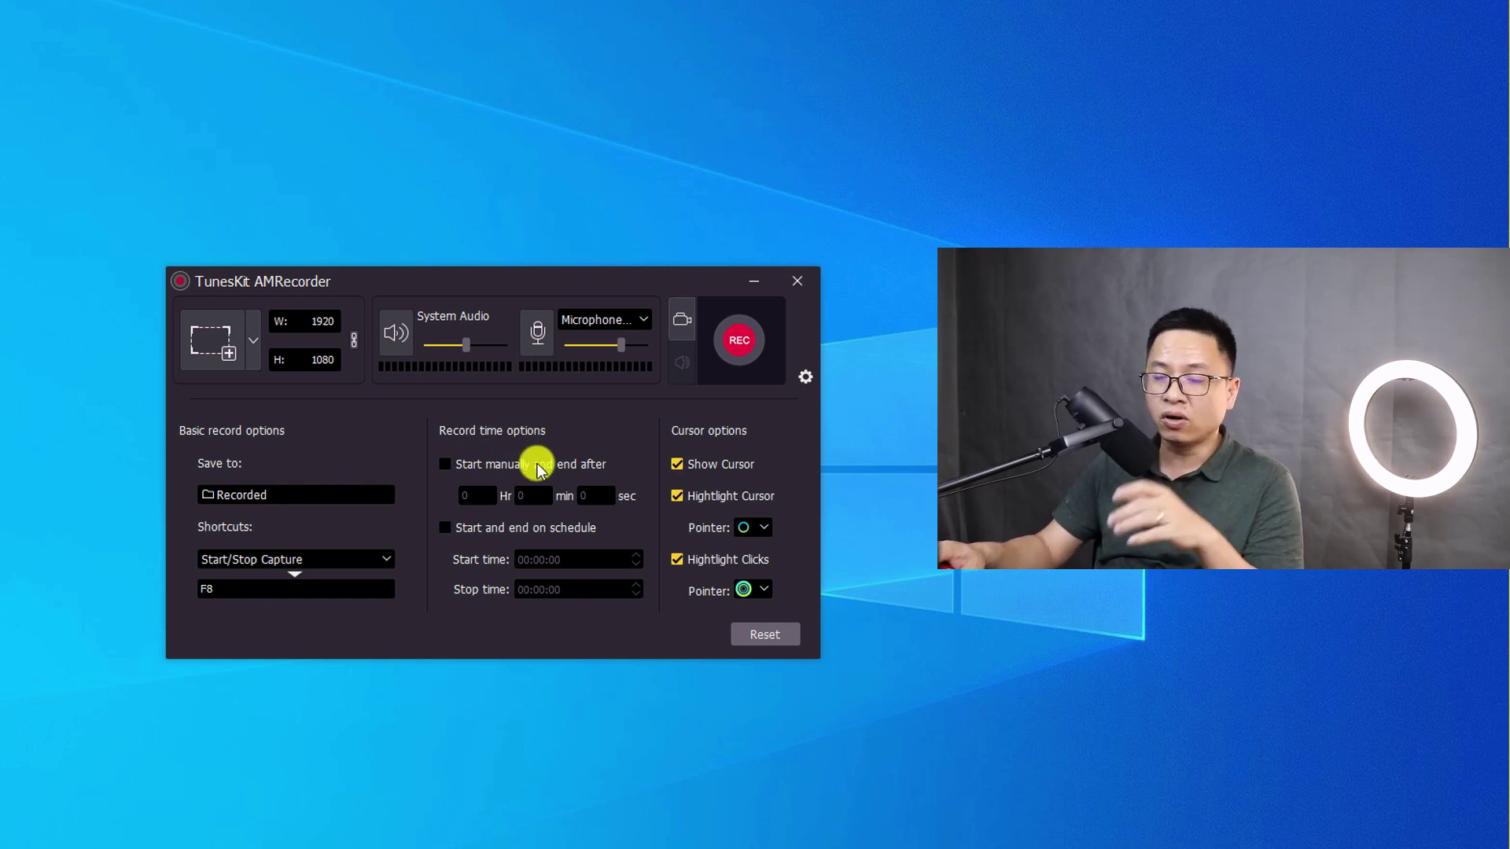
pyautogui.click(445, 467)
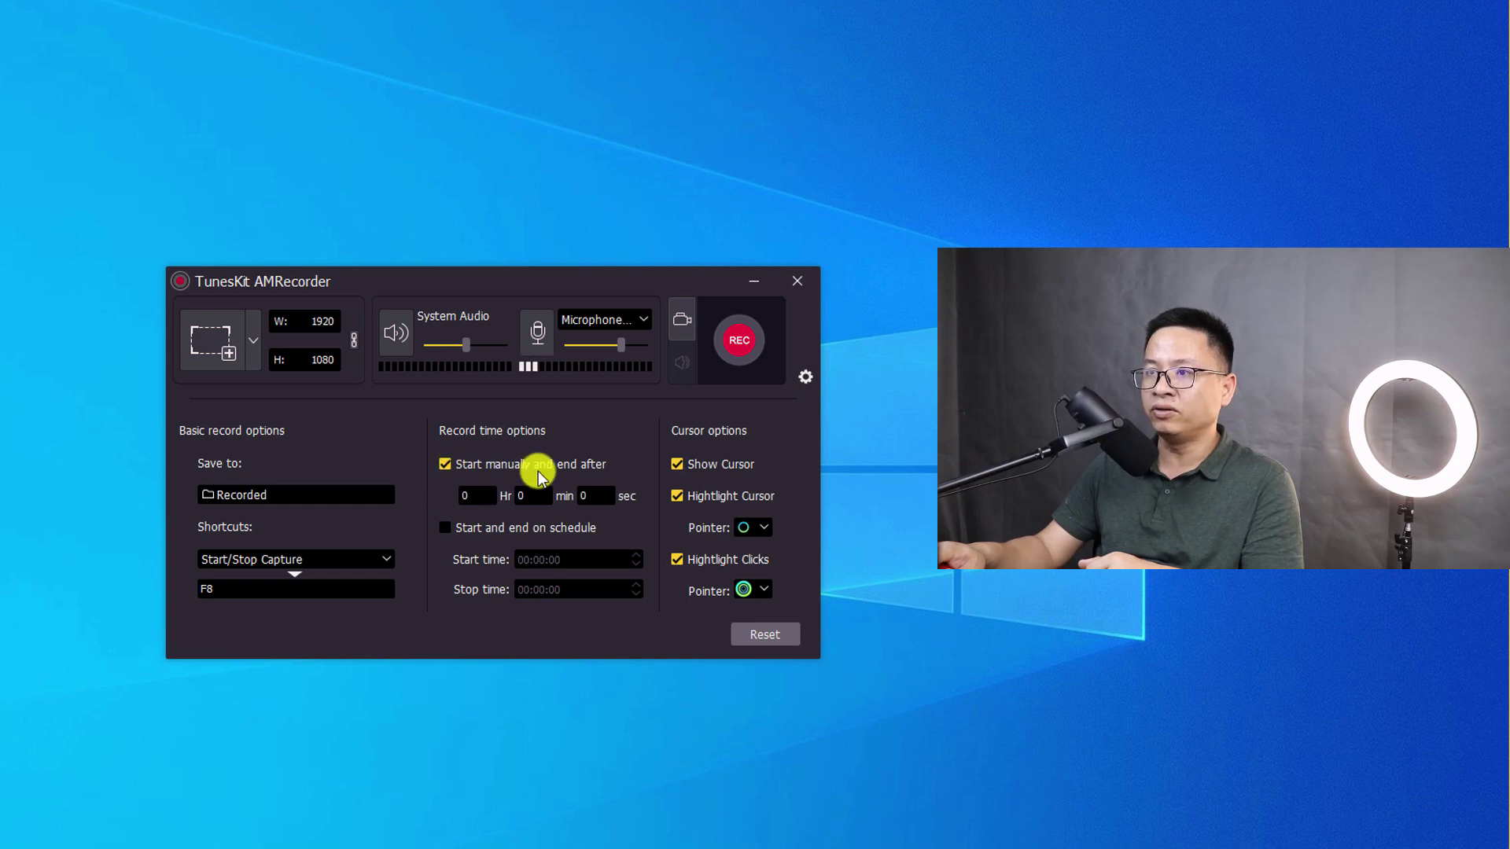
pyautogui.click(446, 465)
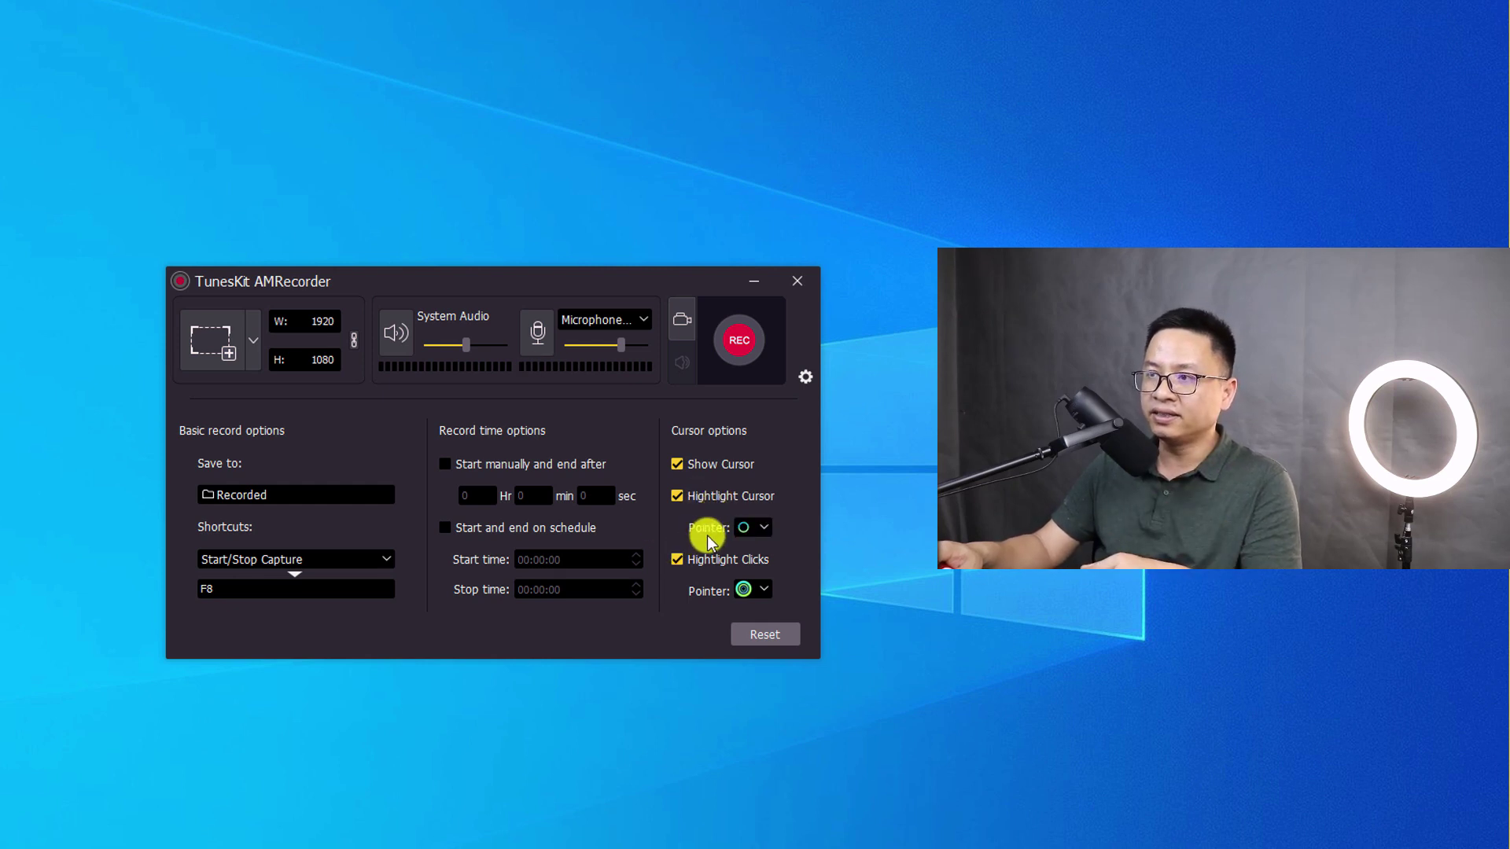
# Set the cursor highlight to a custom image using the Untitled Project picture.
pyautogui.click(763, 527)
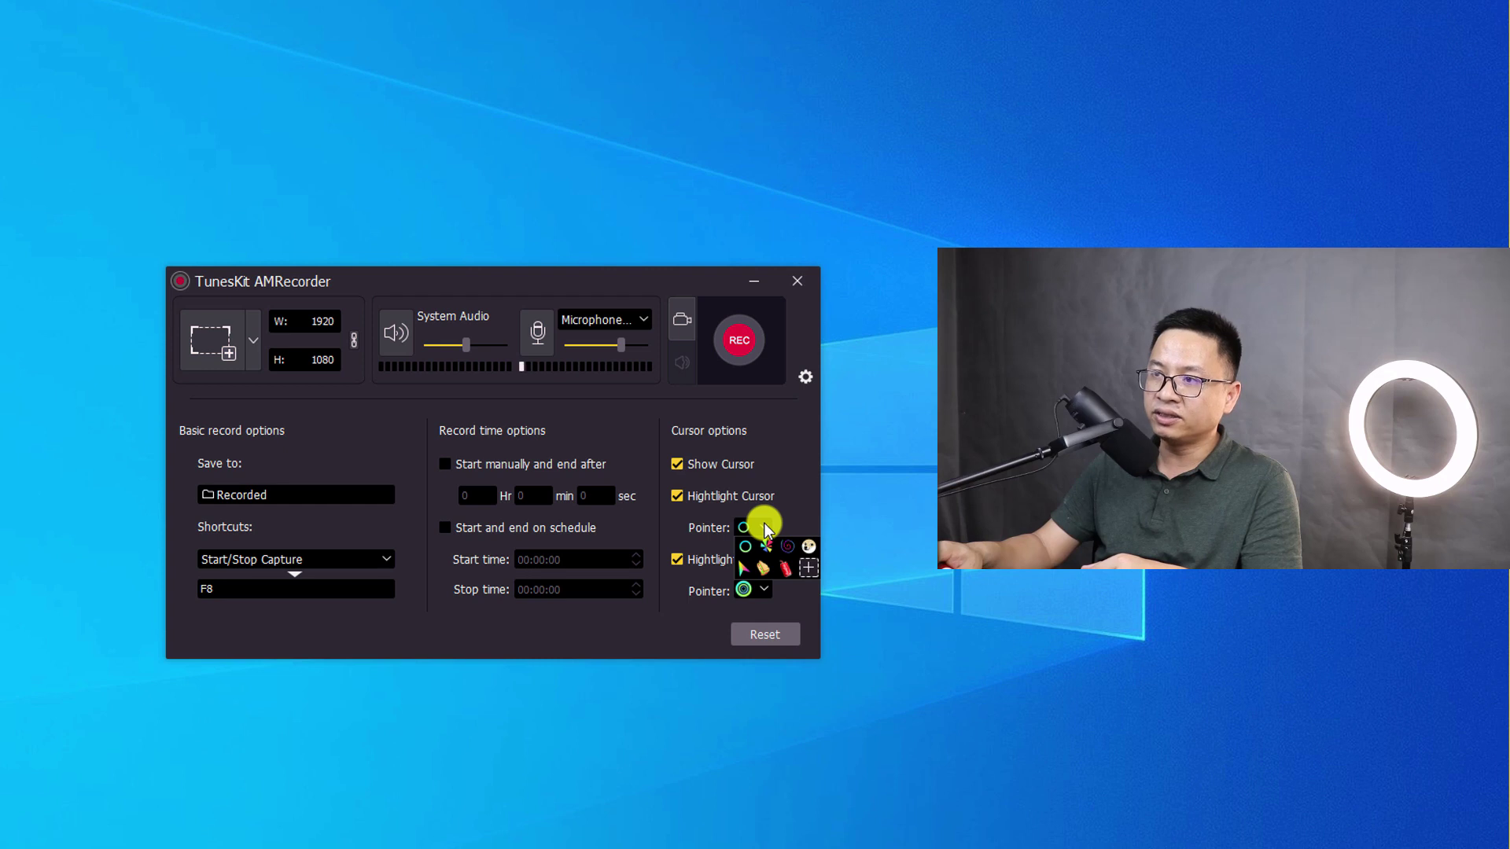
pyautogui.click(810, 567)
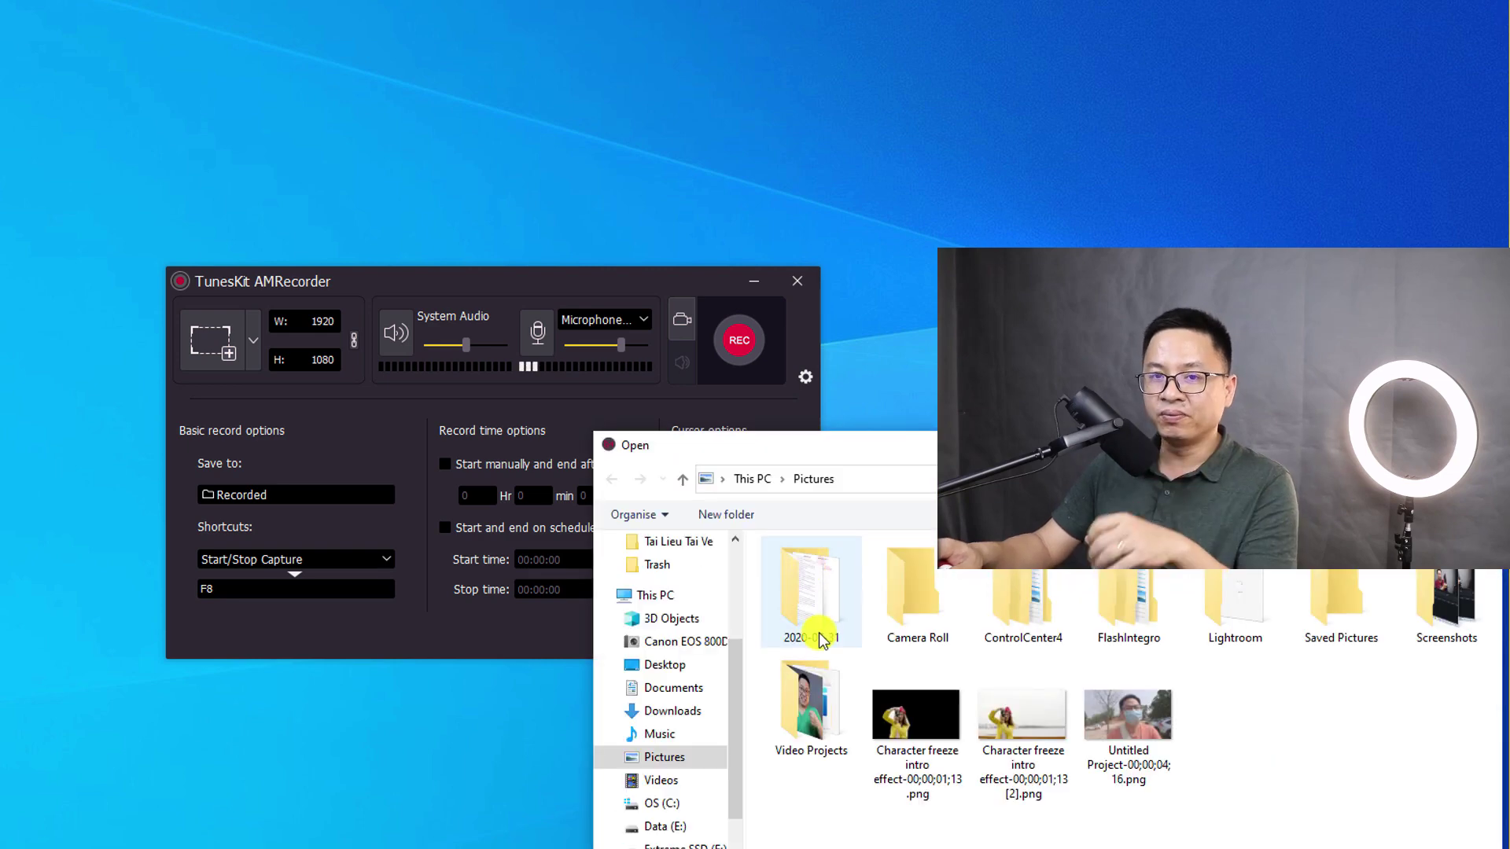
pyautogui.click(1152, 719)
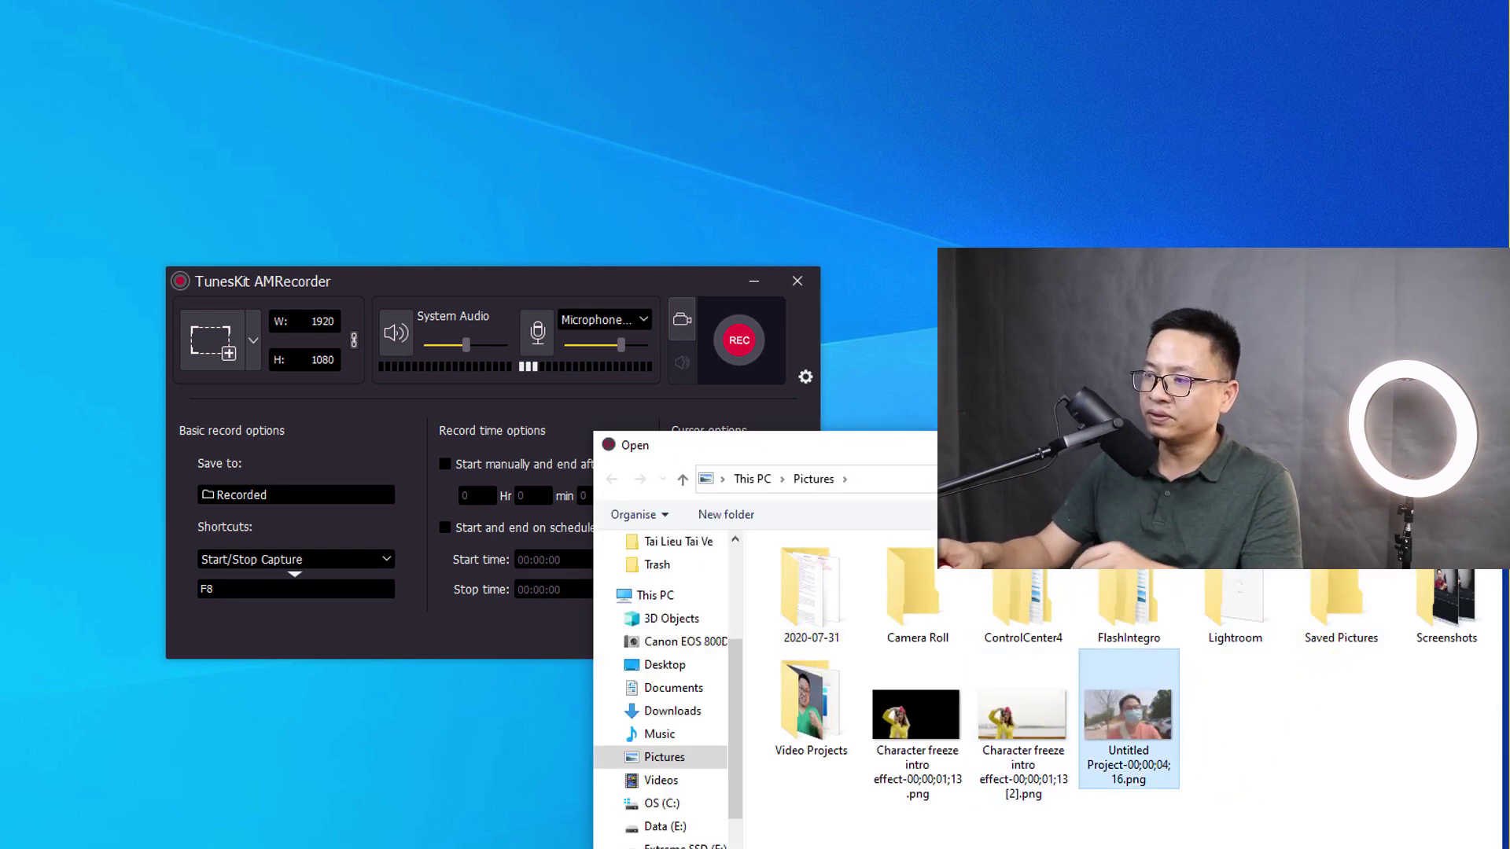
pyautogui.press('Return')
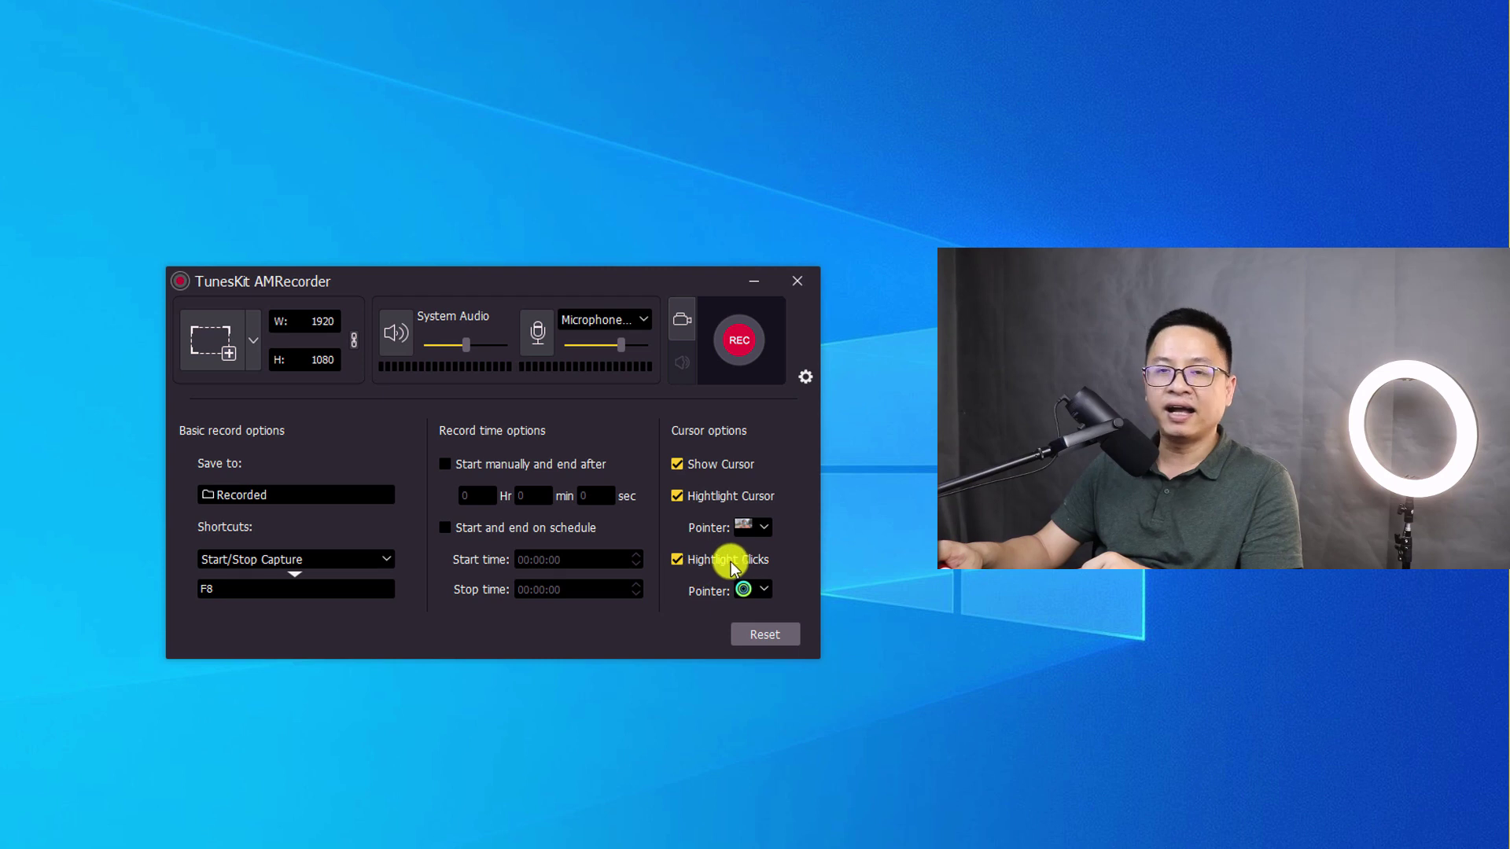
# Make clicks show the red highlight and hide the recording options.
pyautogui.click(762, 590)
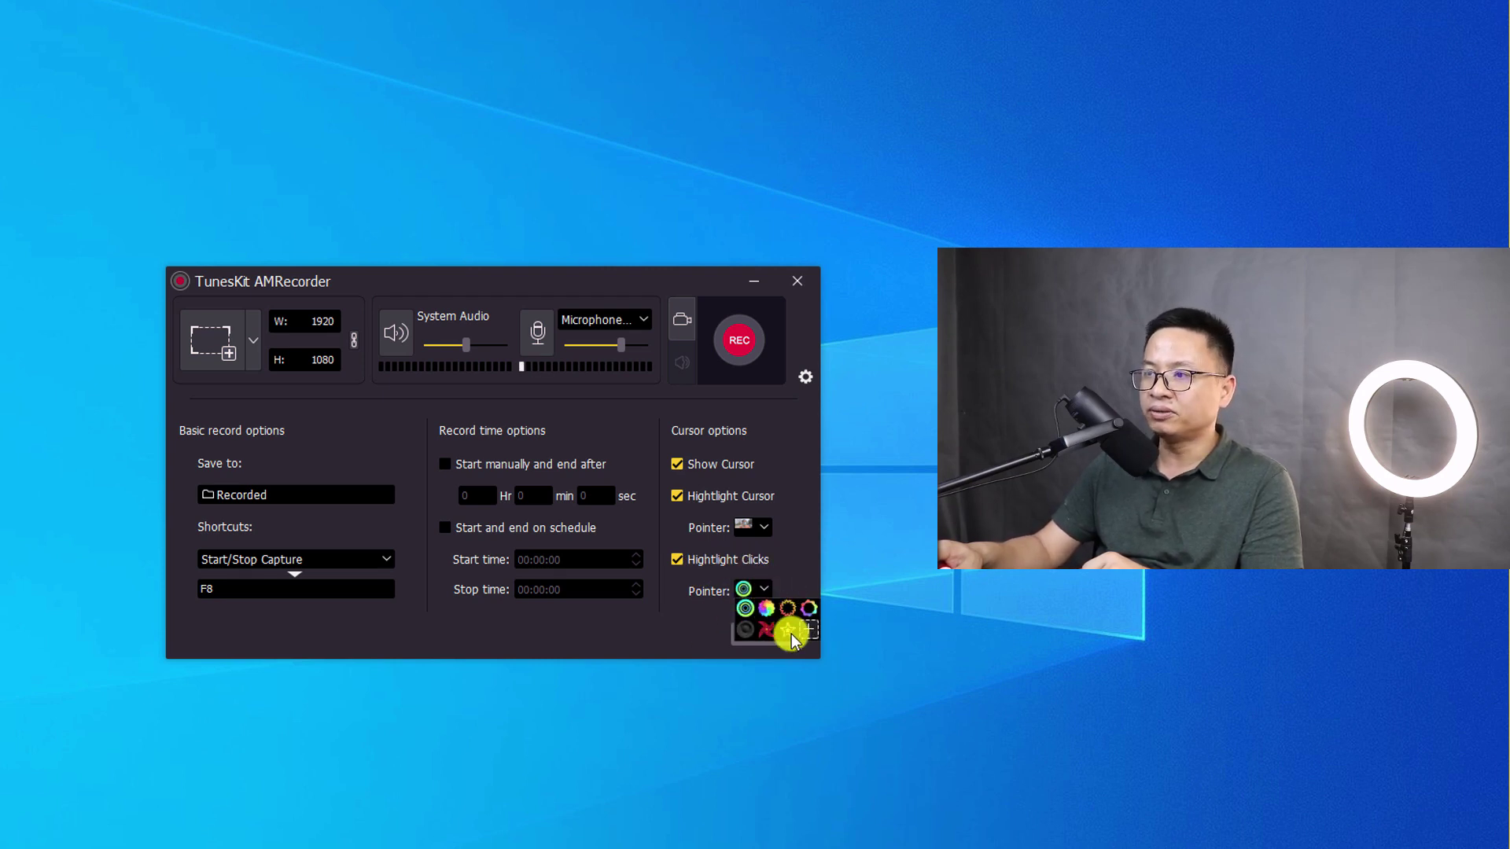
pyautogui.click(764, 631)
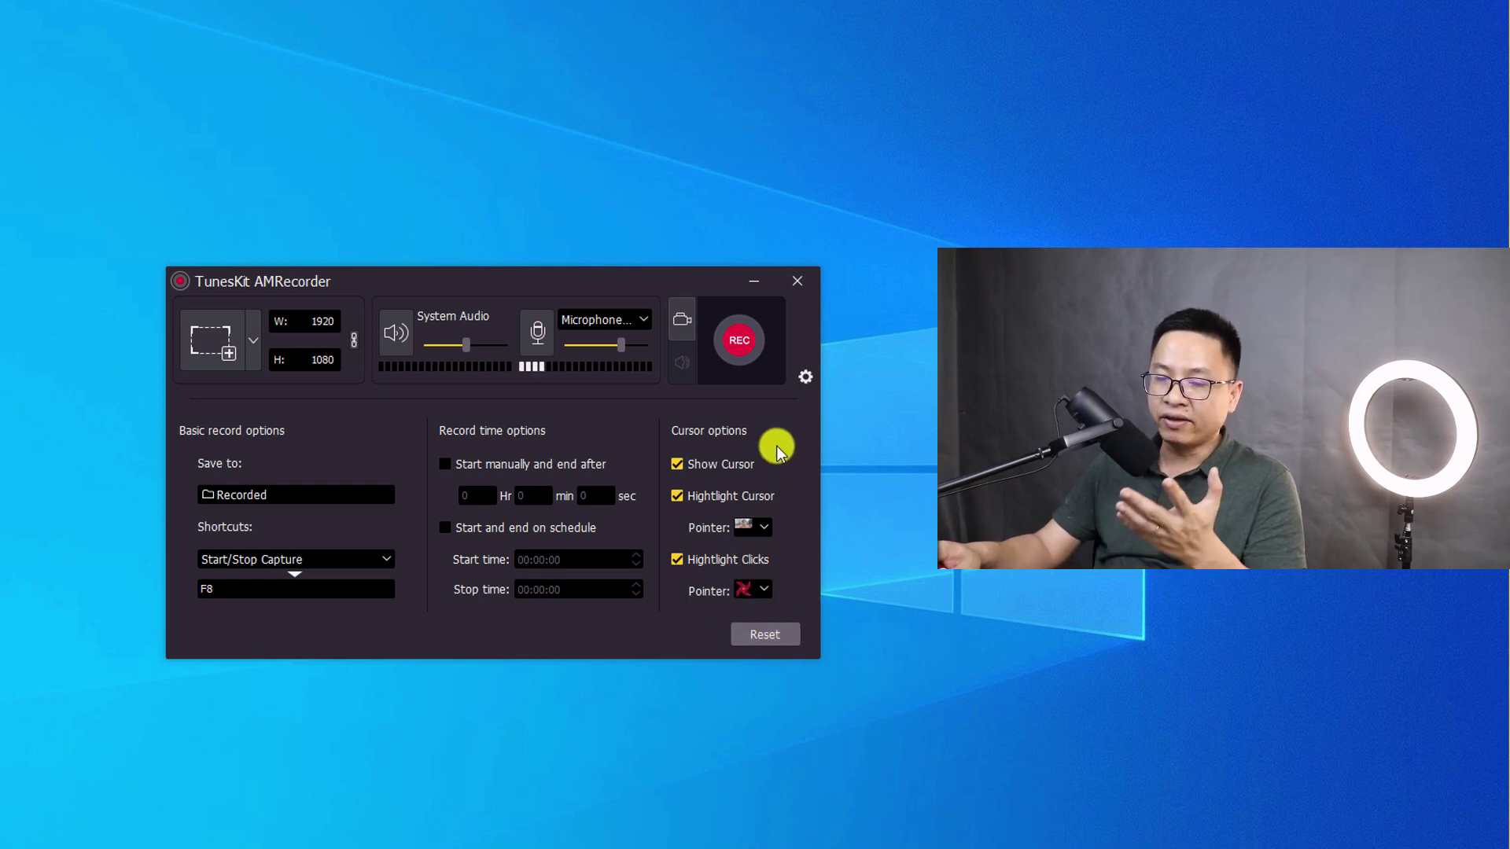
pyautogui.click(805, 378)
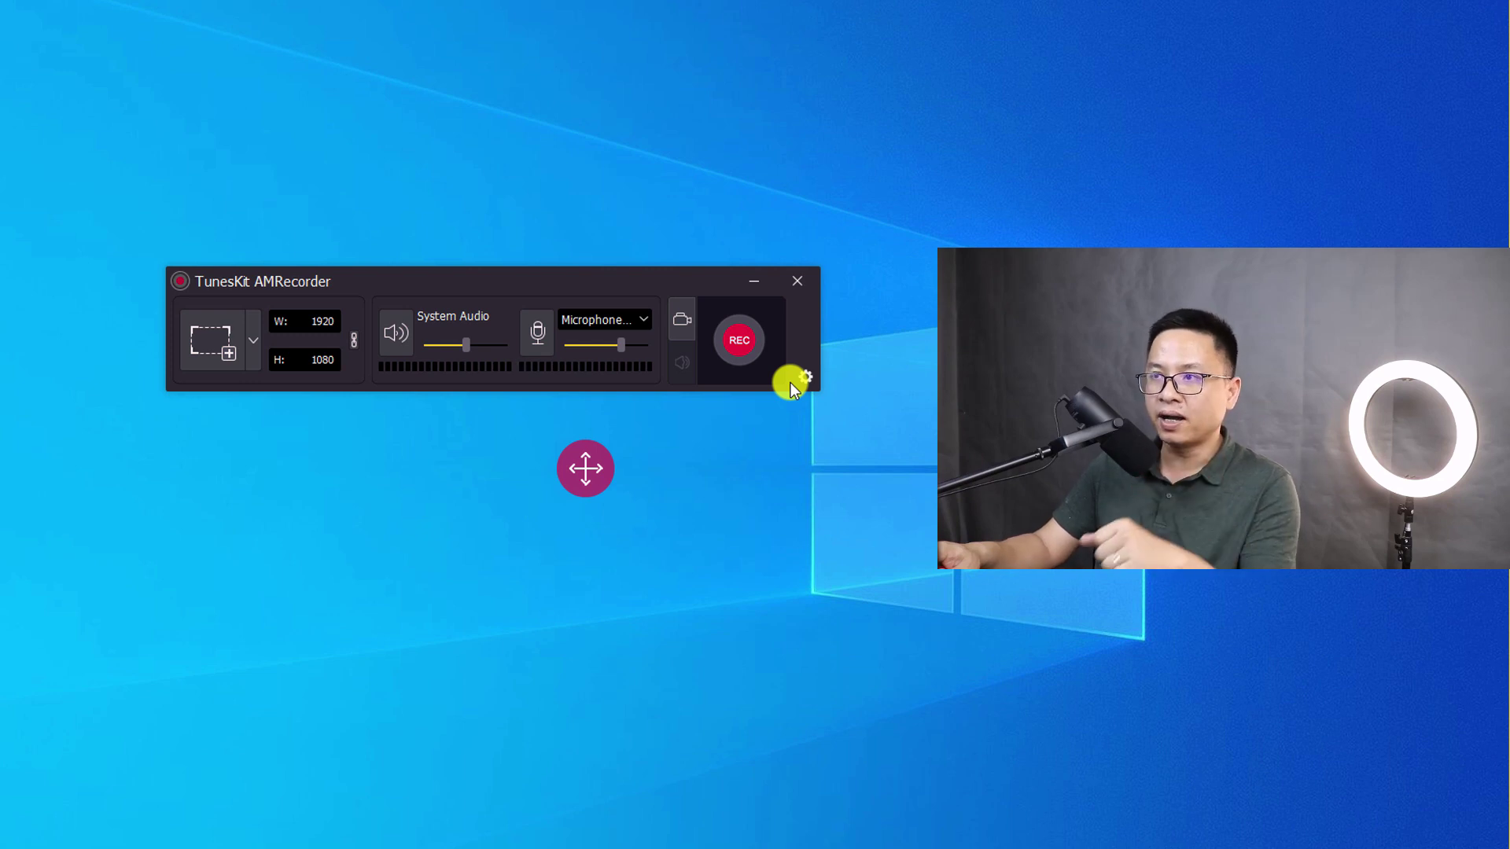
# Start the REC capture, dismiss the minimized-to-tray notice, and refresh the desktop.
pyautogui.click(742, 344)
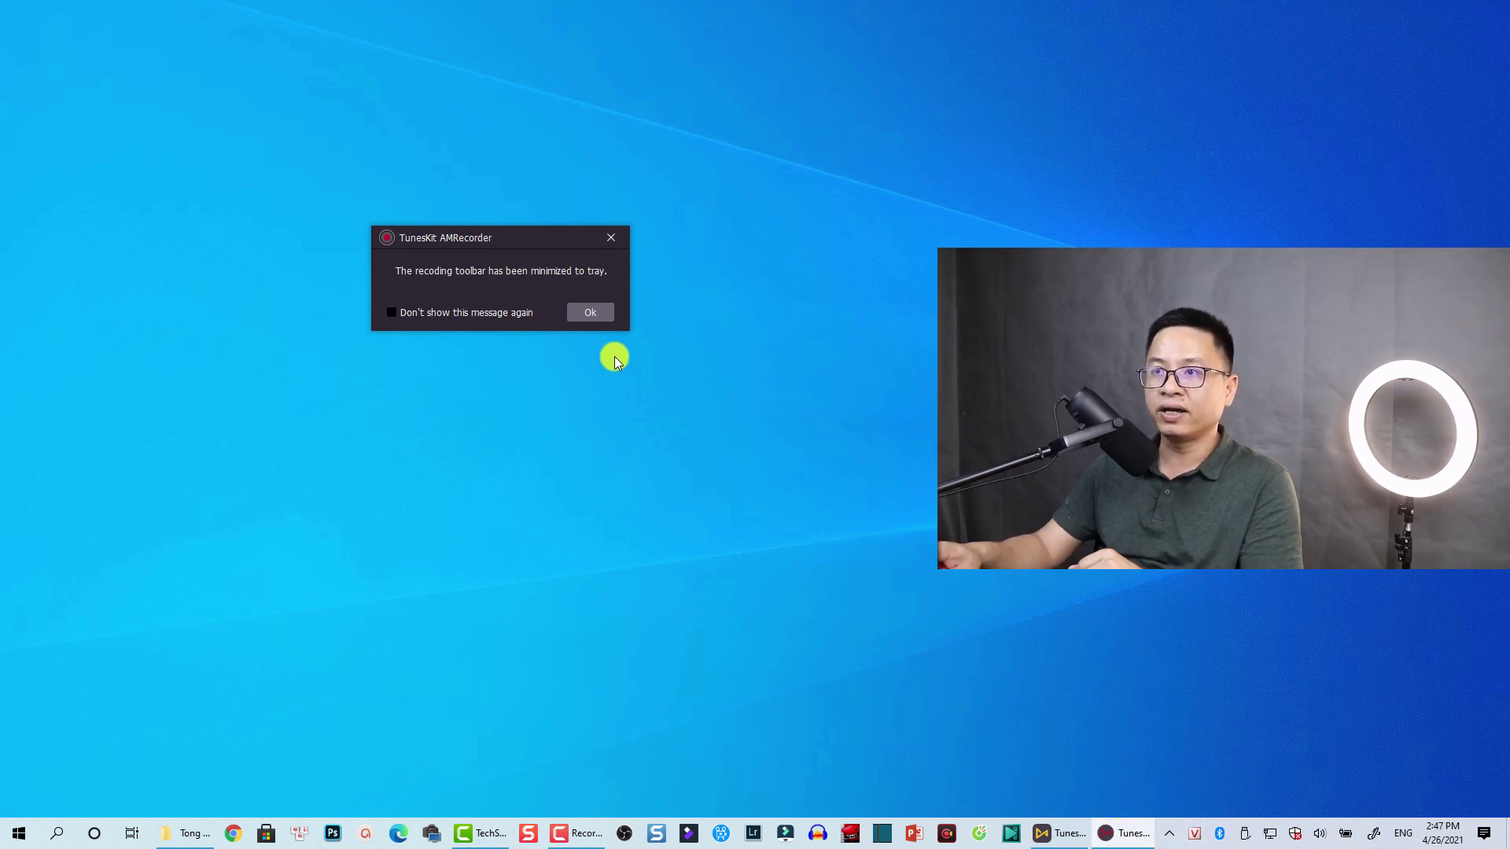
pyautogui.click(589, 313)
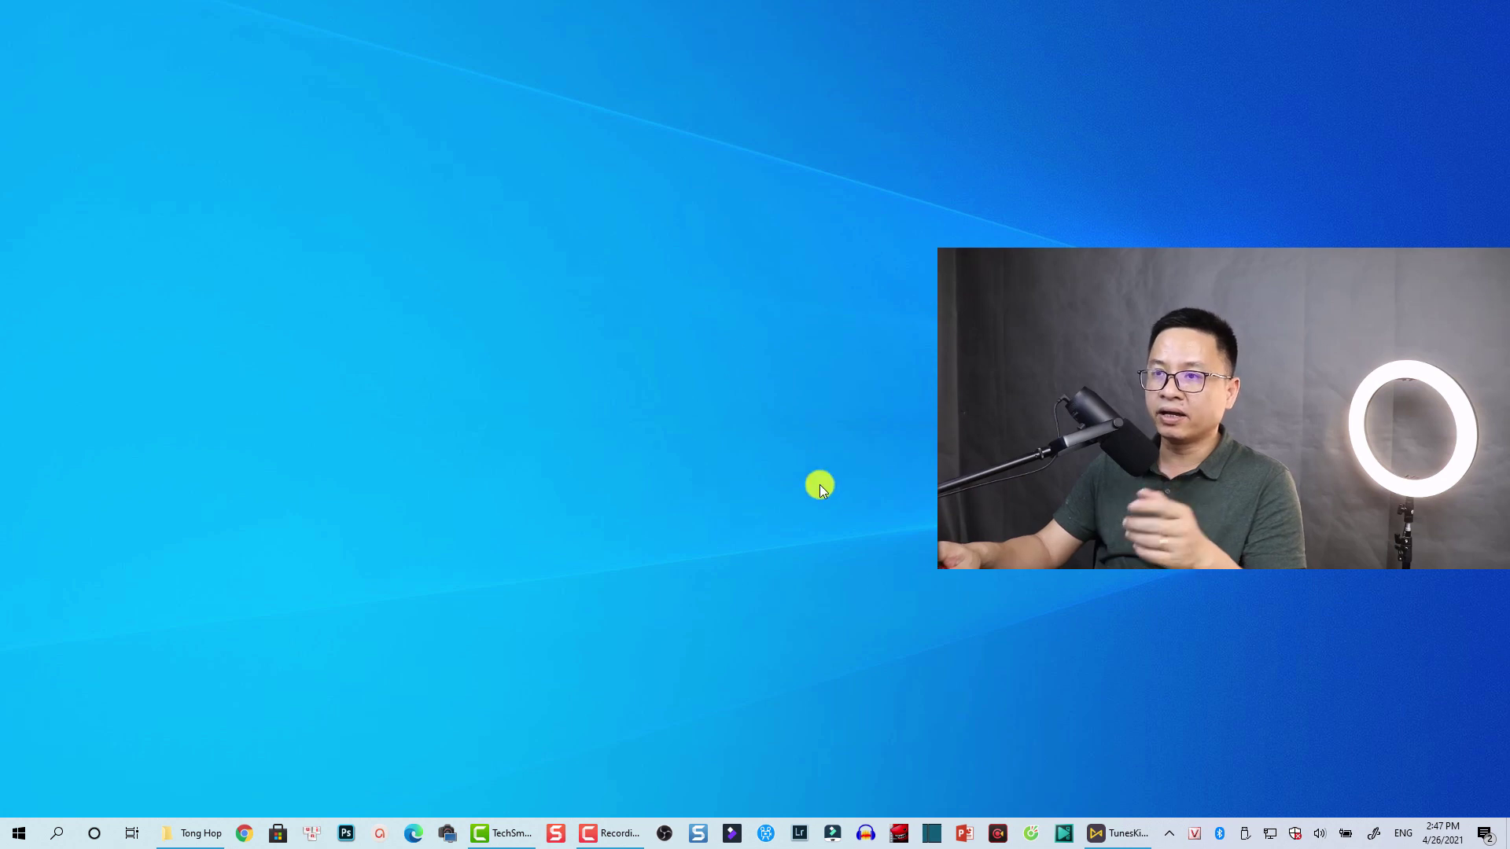
pyautogui.rightClick(564, 163)
pyautogui.click(441, 210)
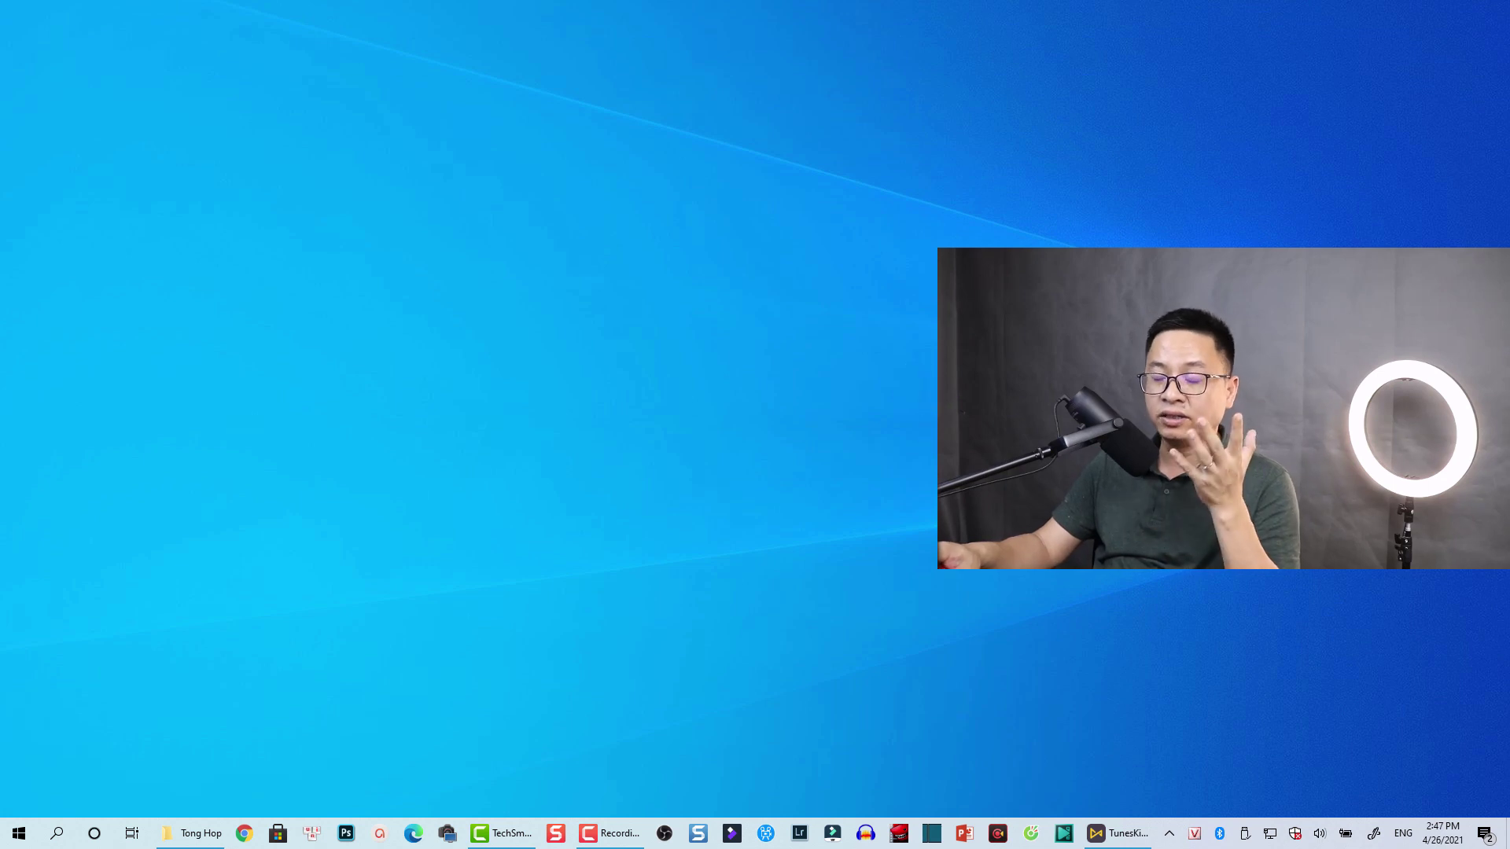
# Minimize the AceMovi editor and reveal the hidden tray icons to reach the running recorder.
pyautogui.click(1133, 835)
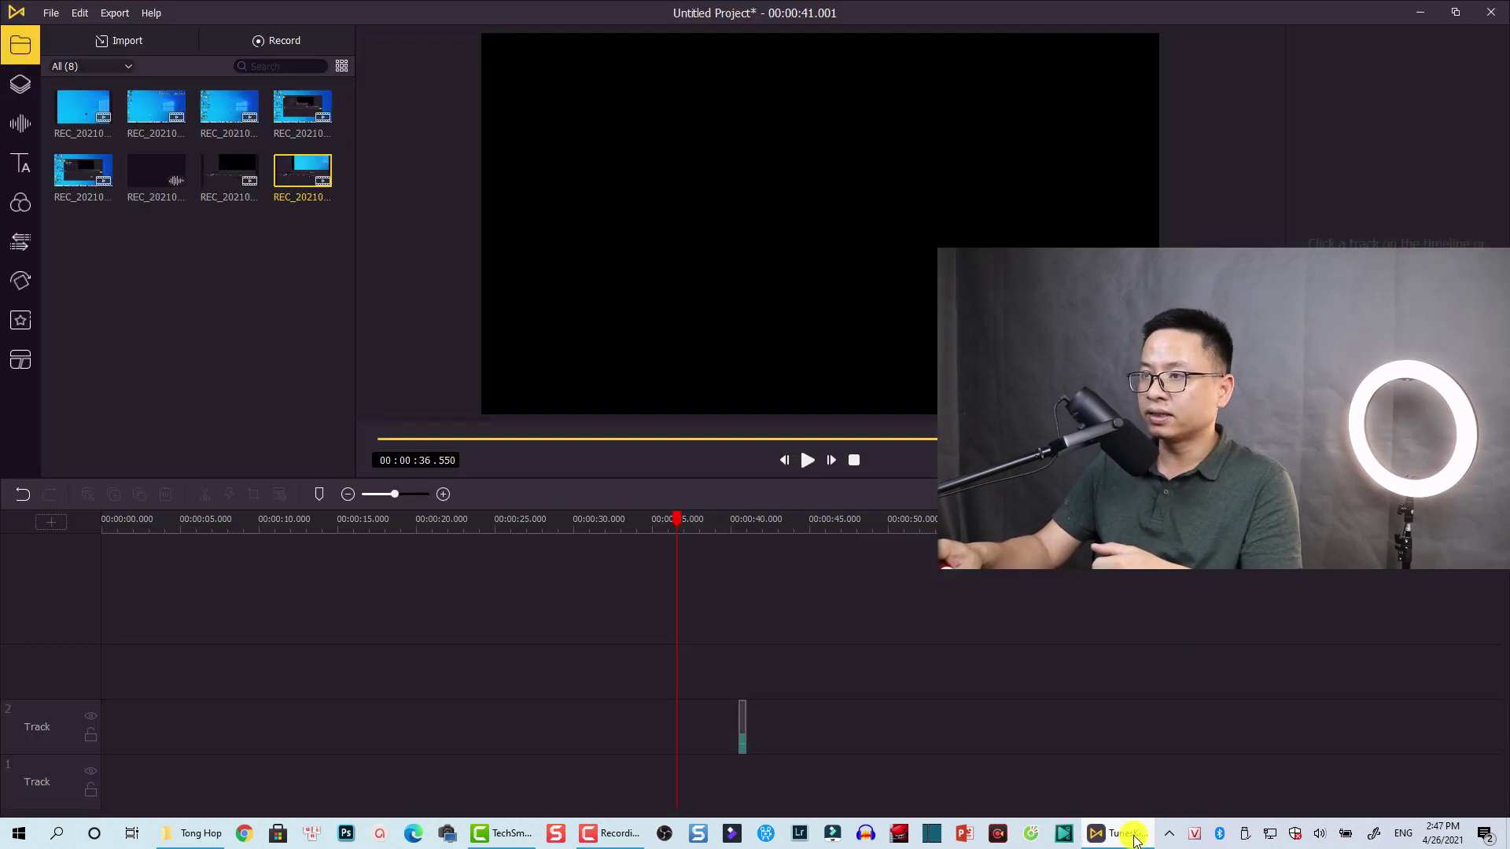
pyautogui.click(1133, 835)
pyautogui.click(1169, 835)
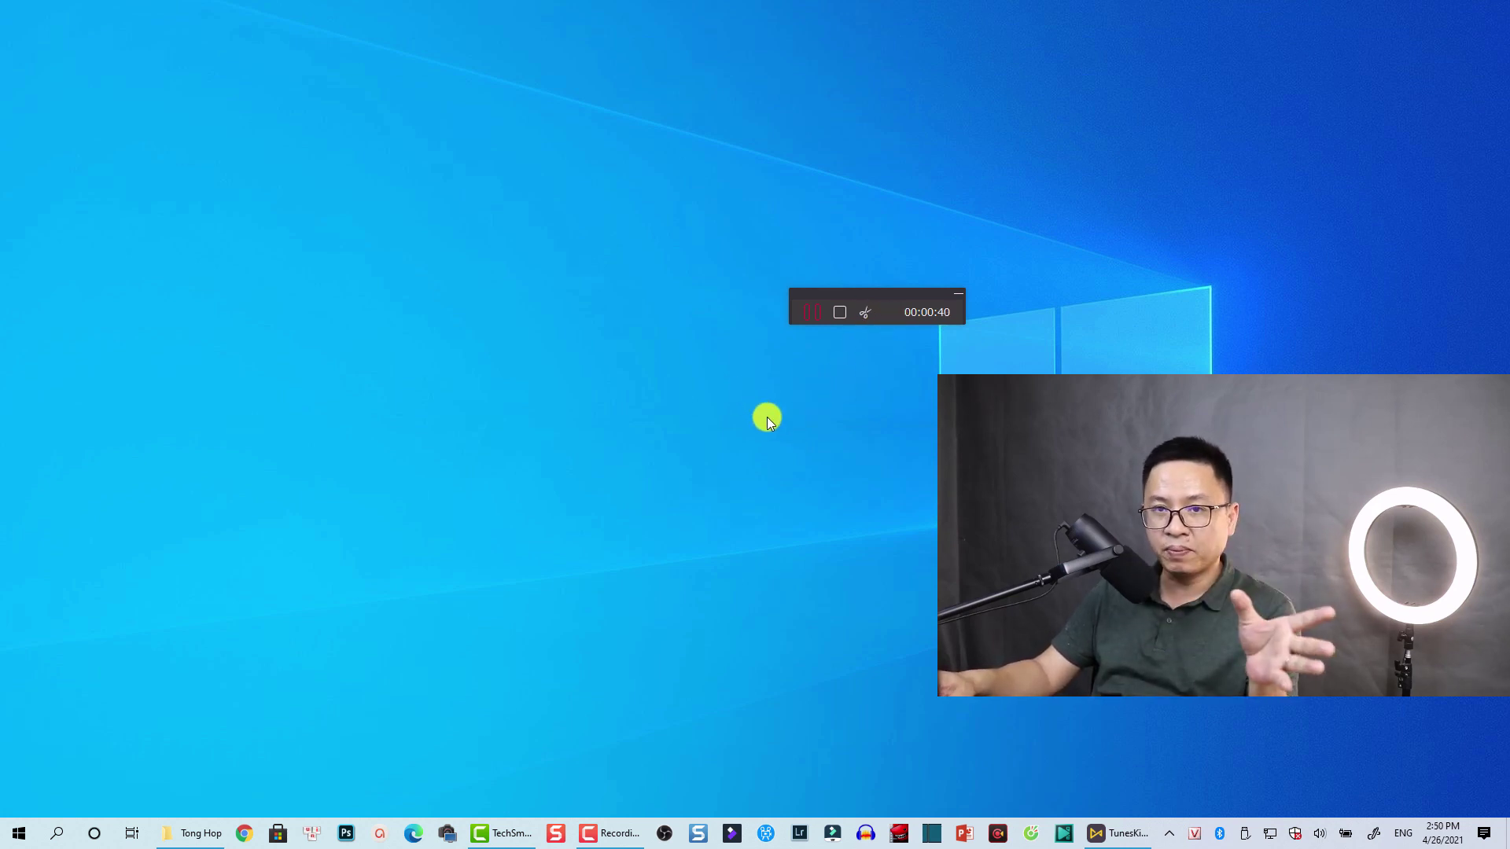
# Stop the recording with Ctrl+Alt+S, close the recorder, and delete the leftover Track 2 clip.
pyautogui.click(1117, 833)
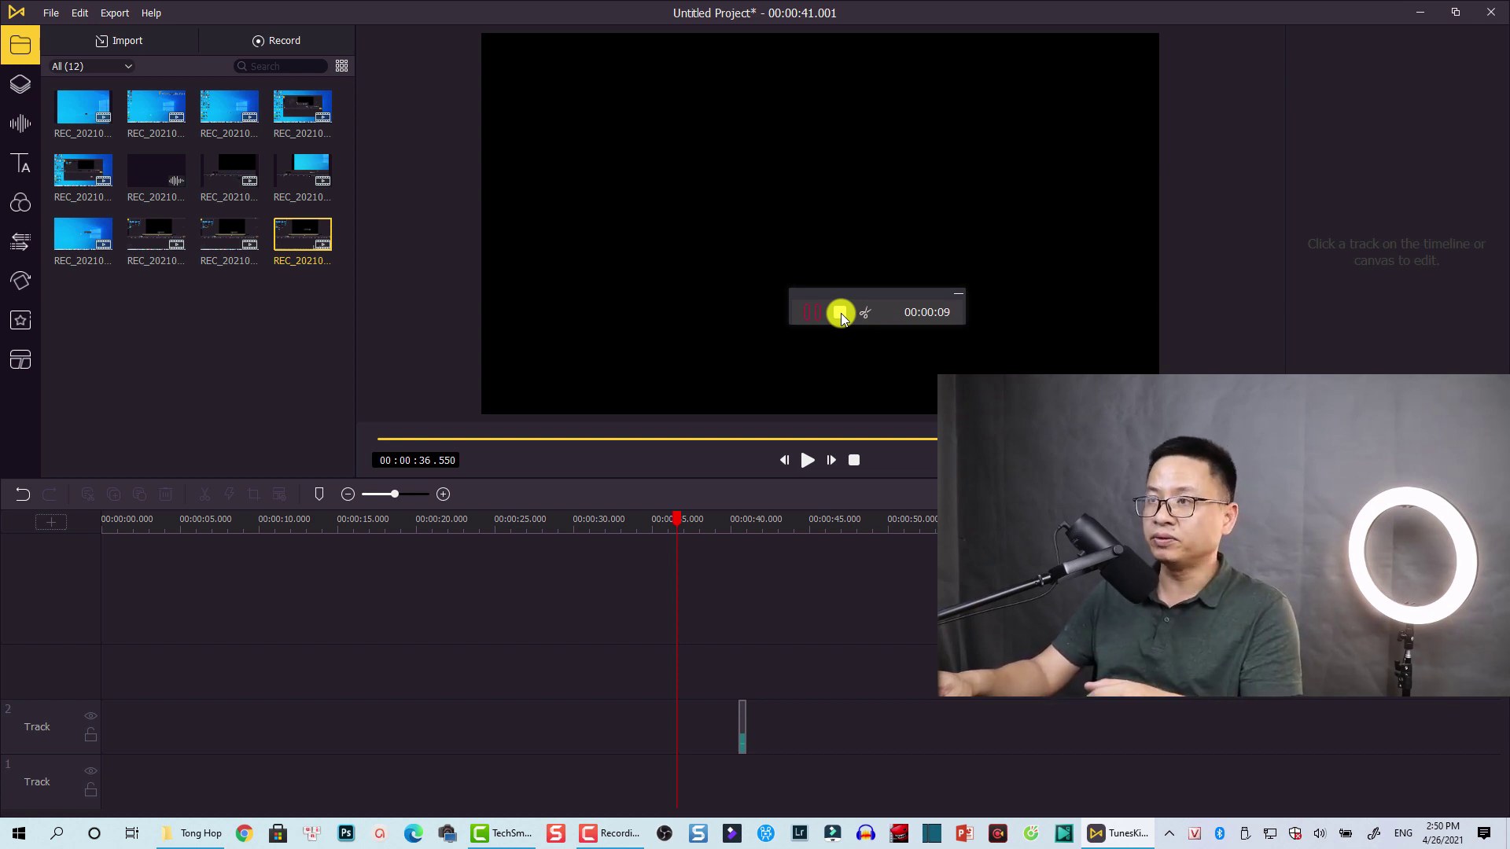
pyautogui.hotkey('ctrl', 'alt', 's')
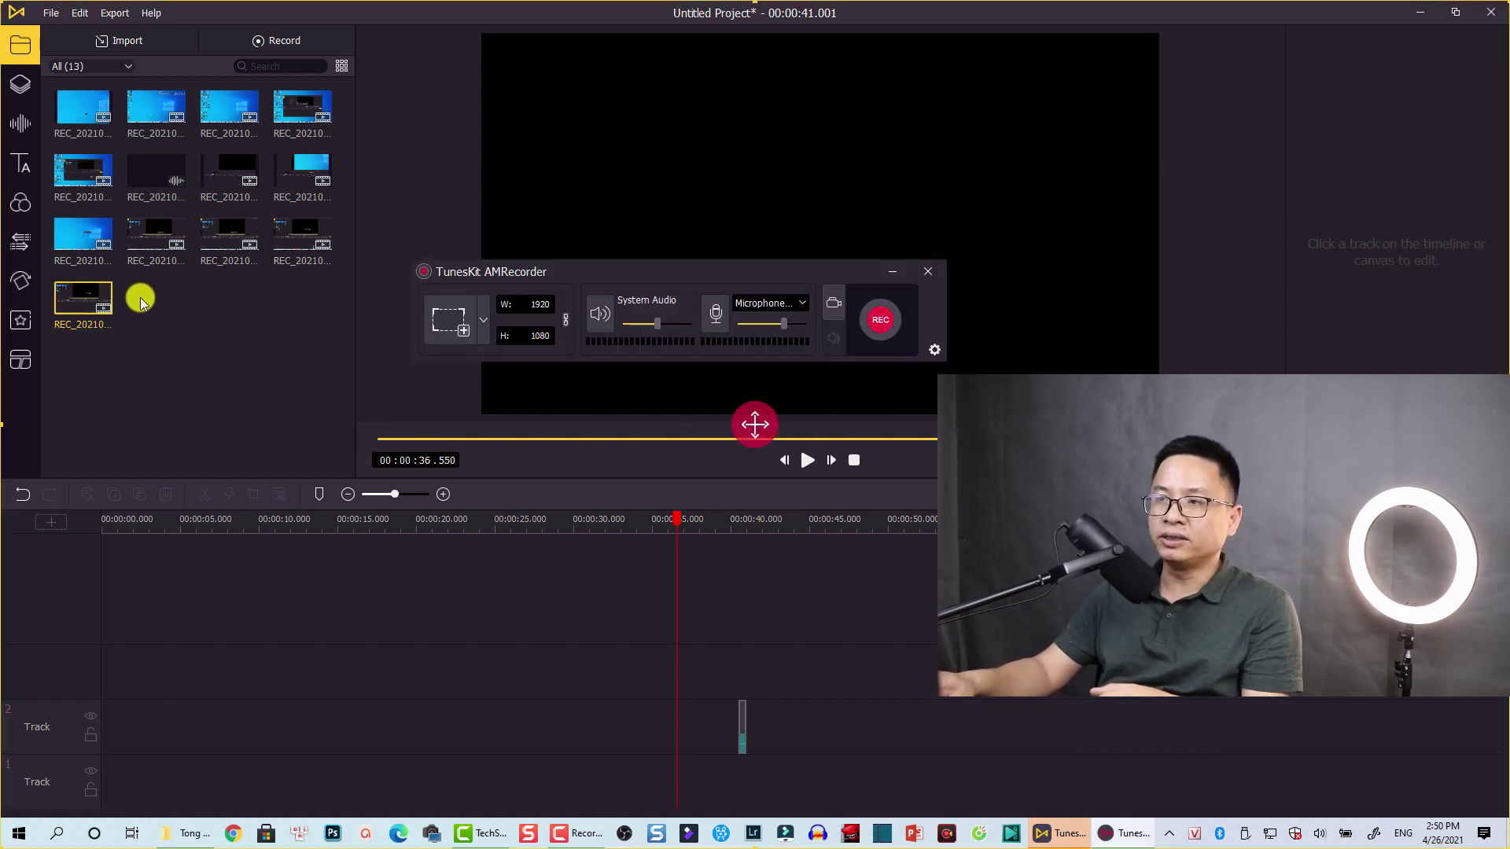
pyautogui.click(927, 275)
pyautogui.moveTo(814, 643); pyautogui.dragTo(691, 764)
pyautogui.press('Delete')
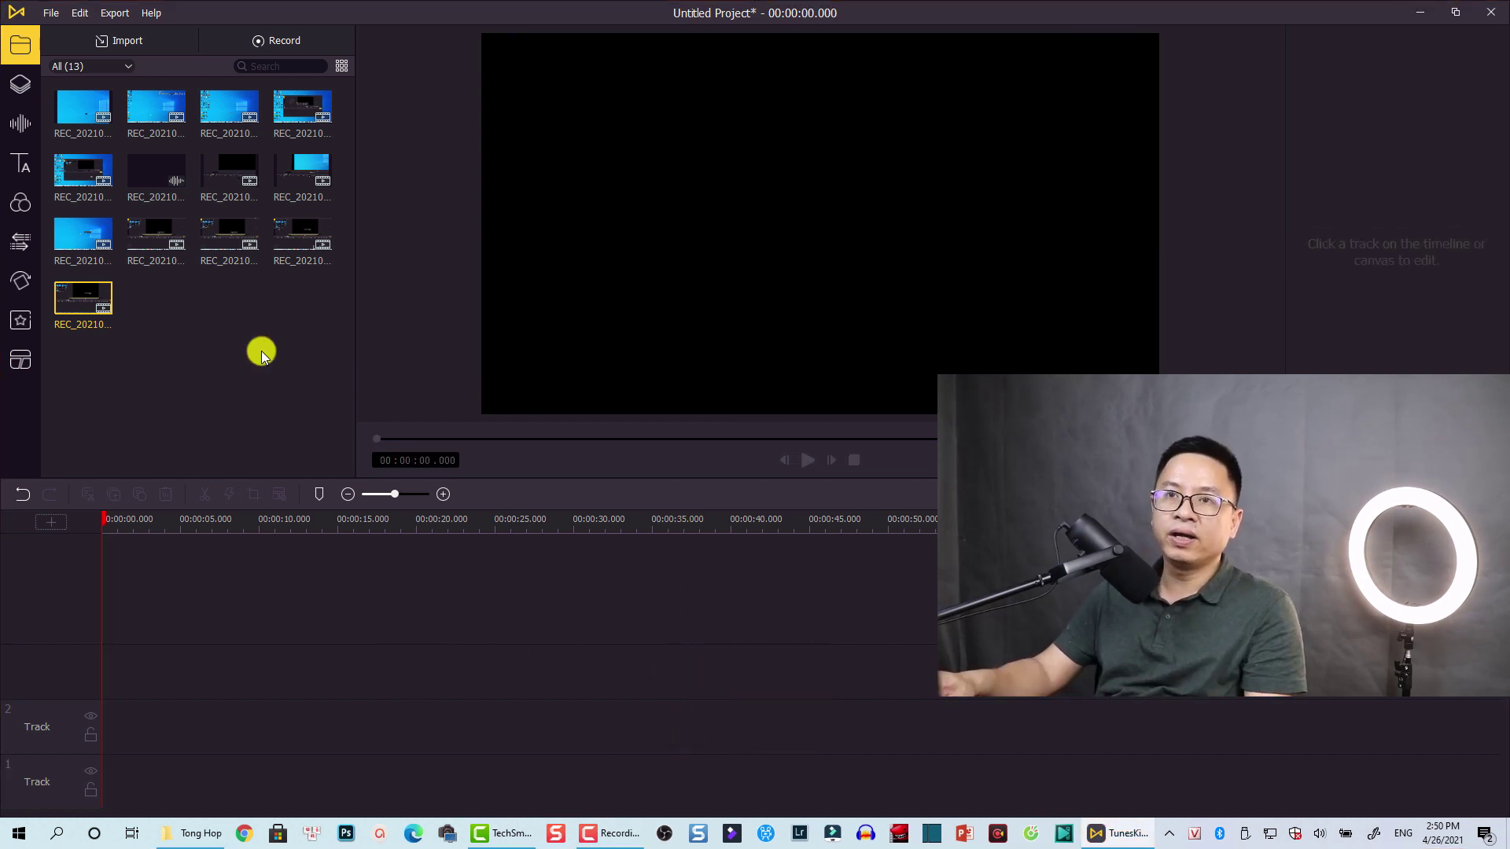
pyautogui.click(155, 240)
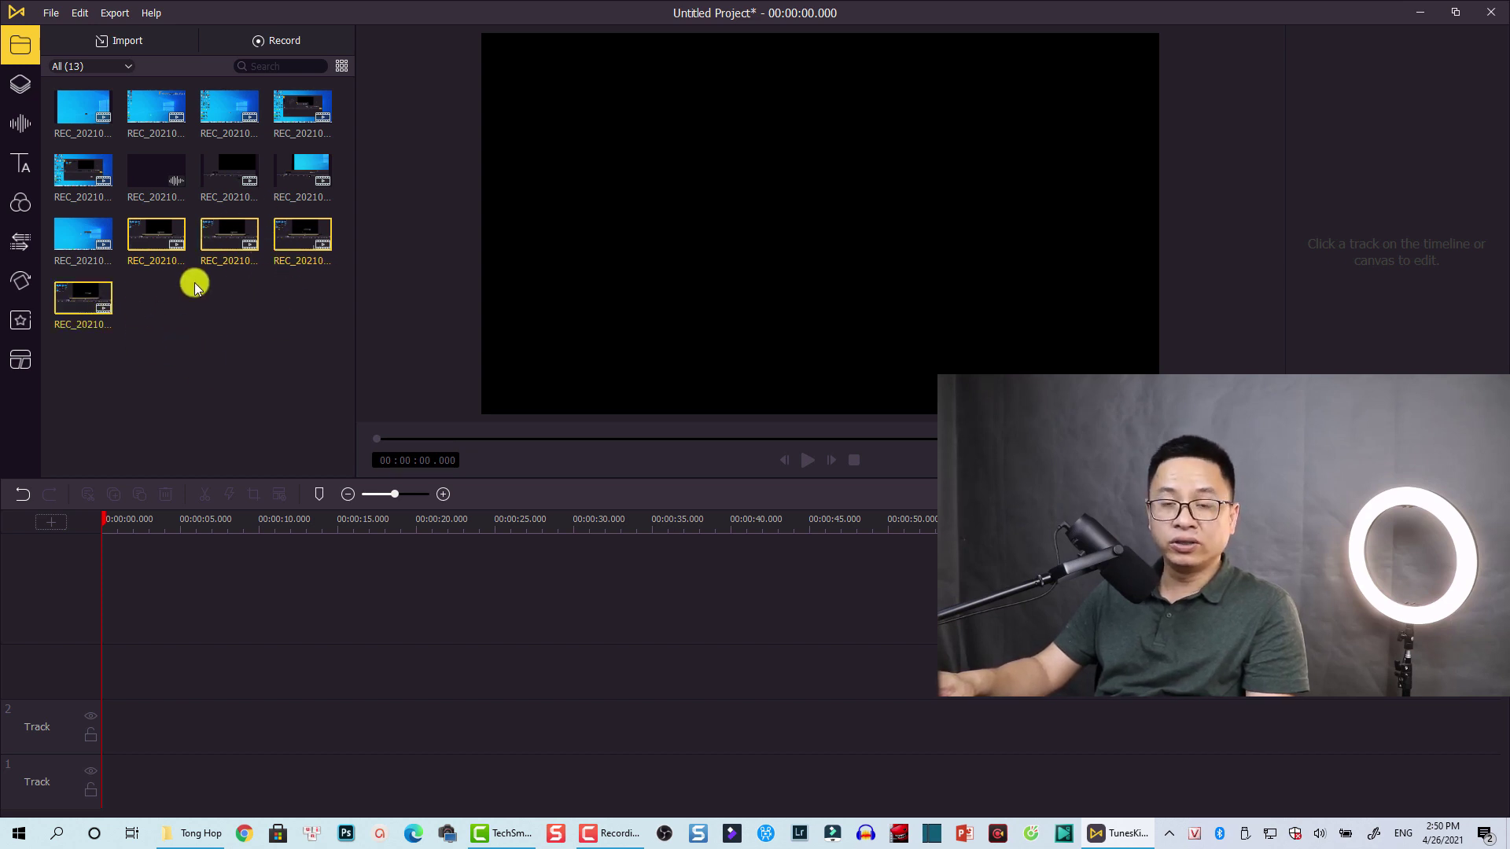
pyautogui.rightClick(150, 233)
pyautogui.click(185, 338)
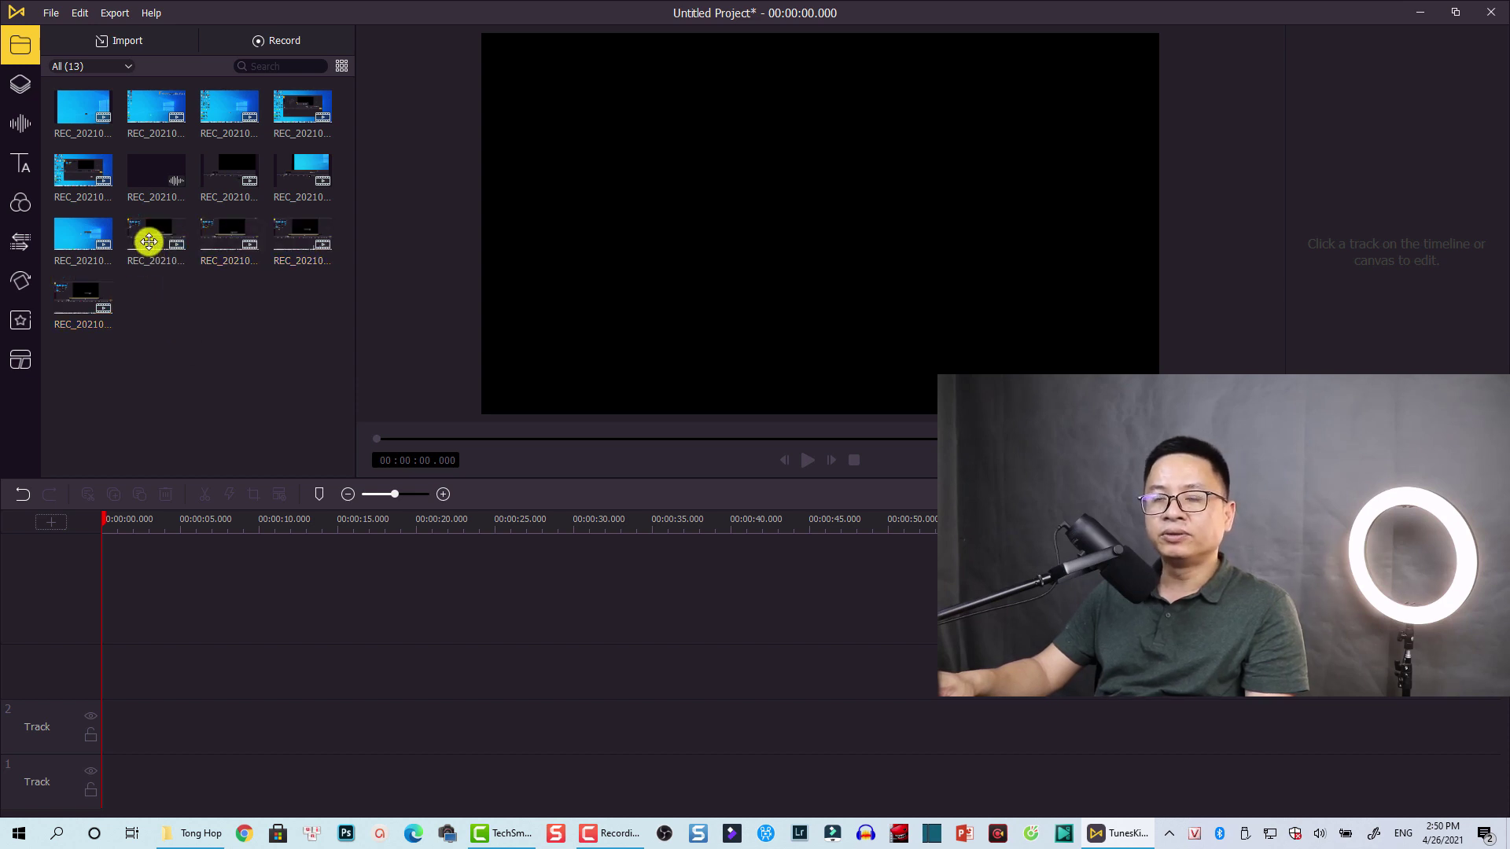
pyautogui.rightClick(148, 241)
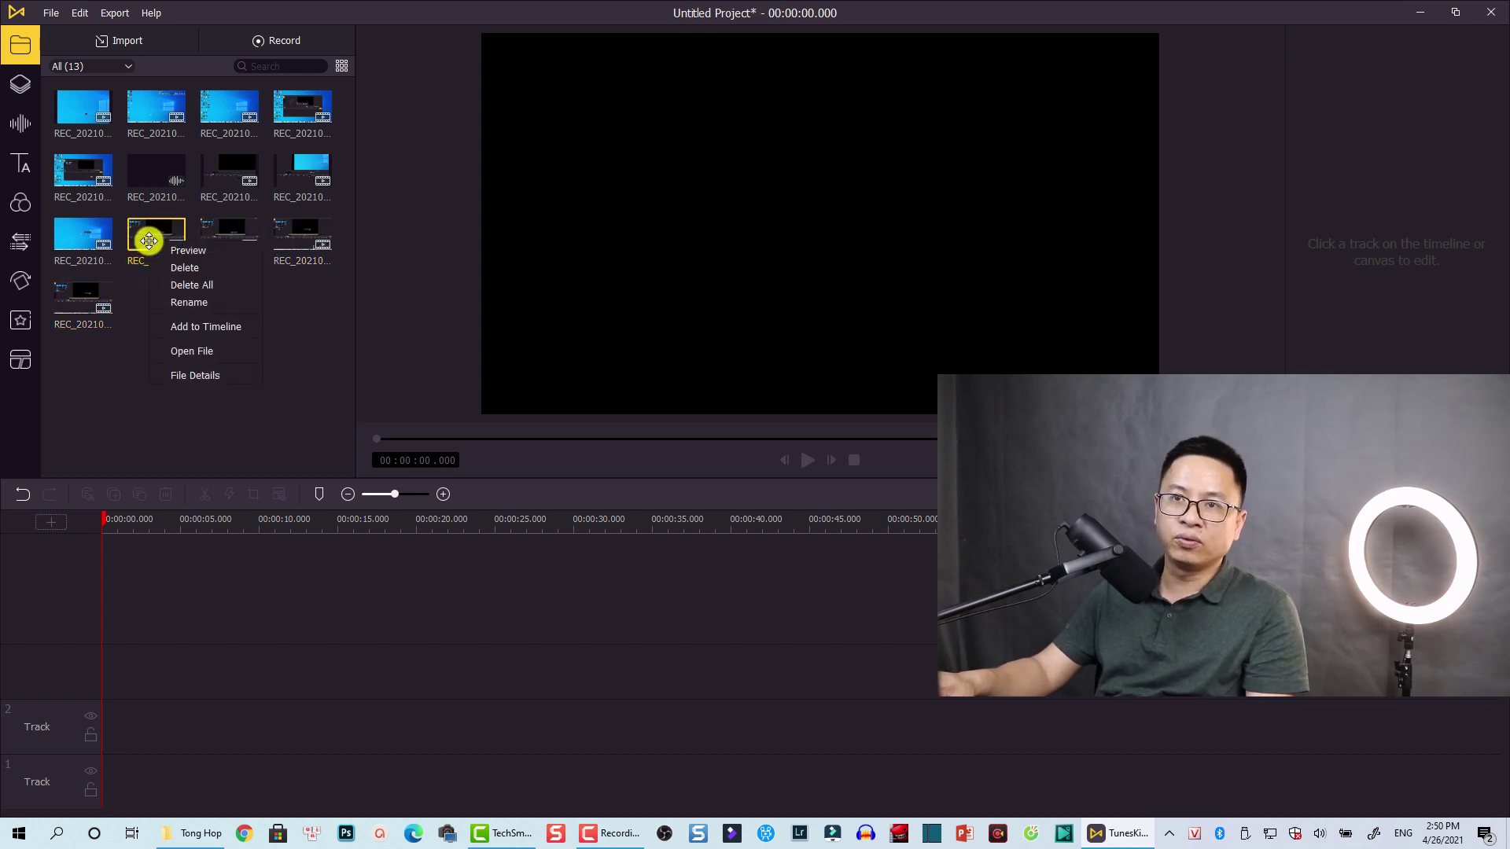
pyautogui.click(185, 376)
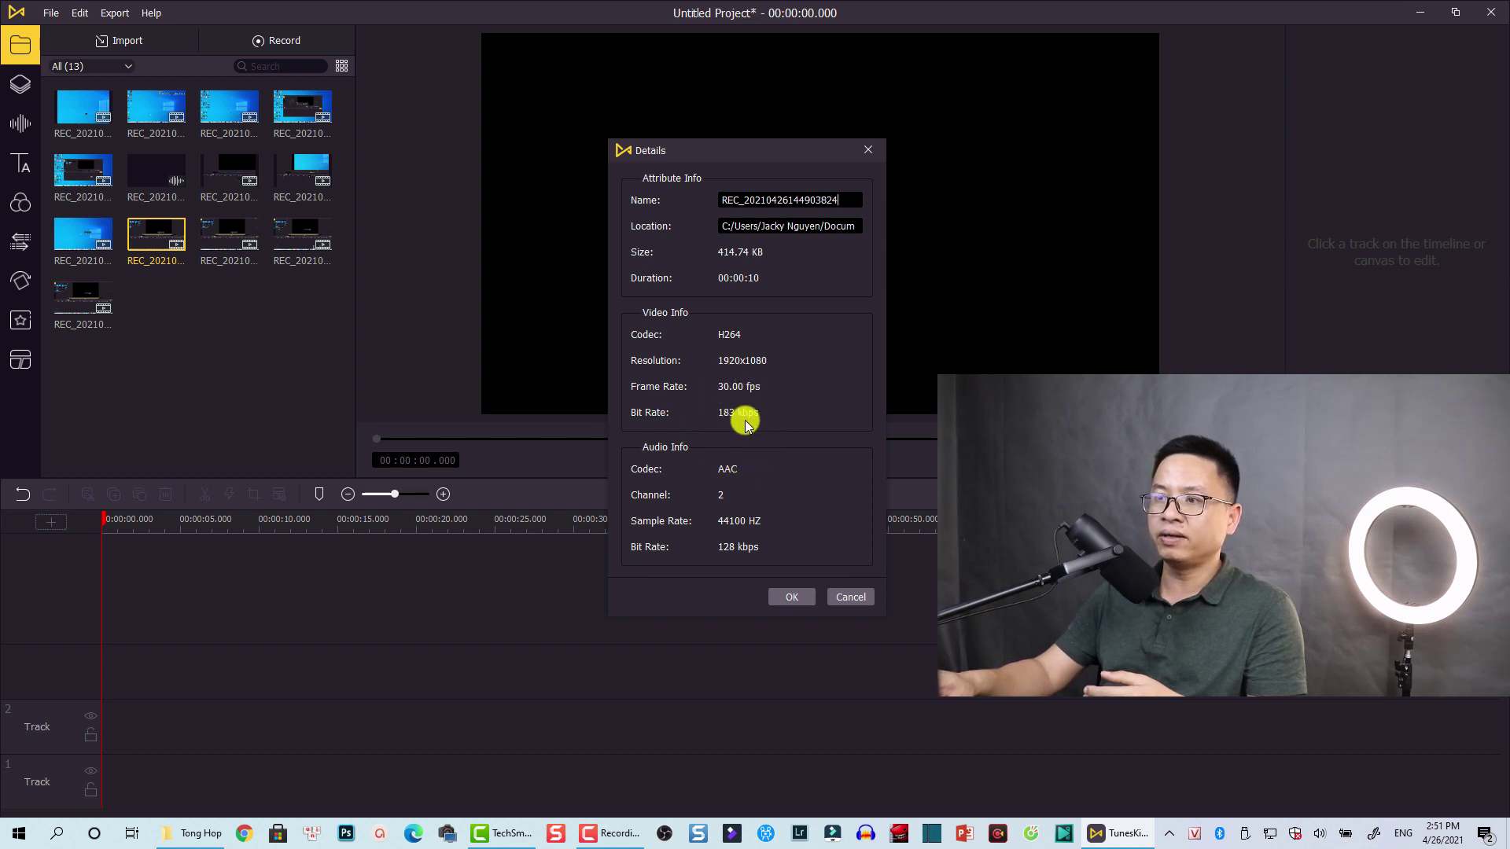
pyautogui.click(792, 598)
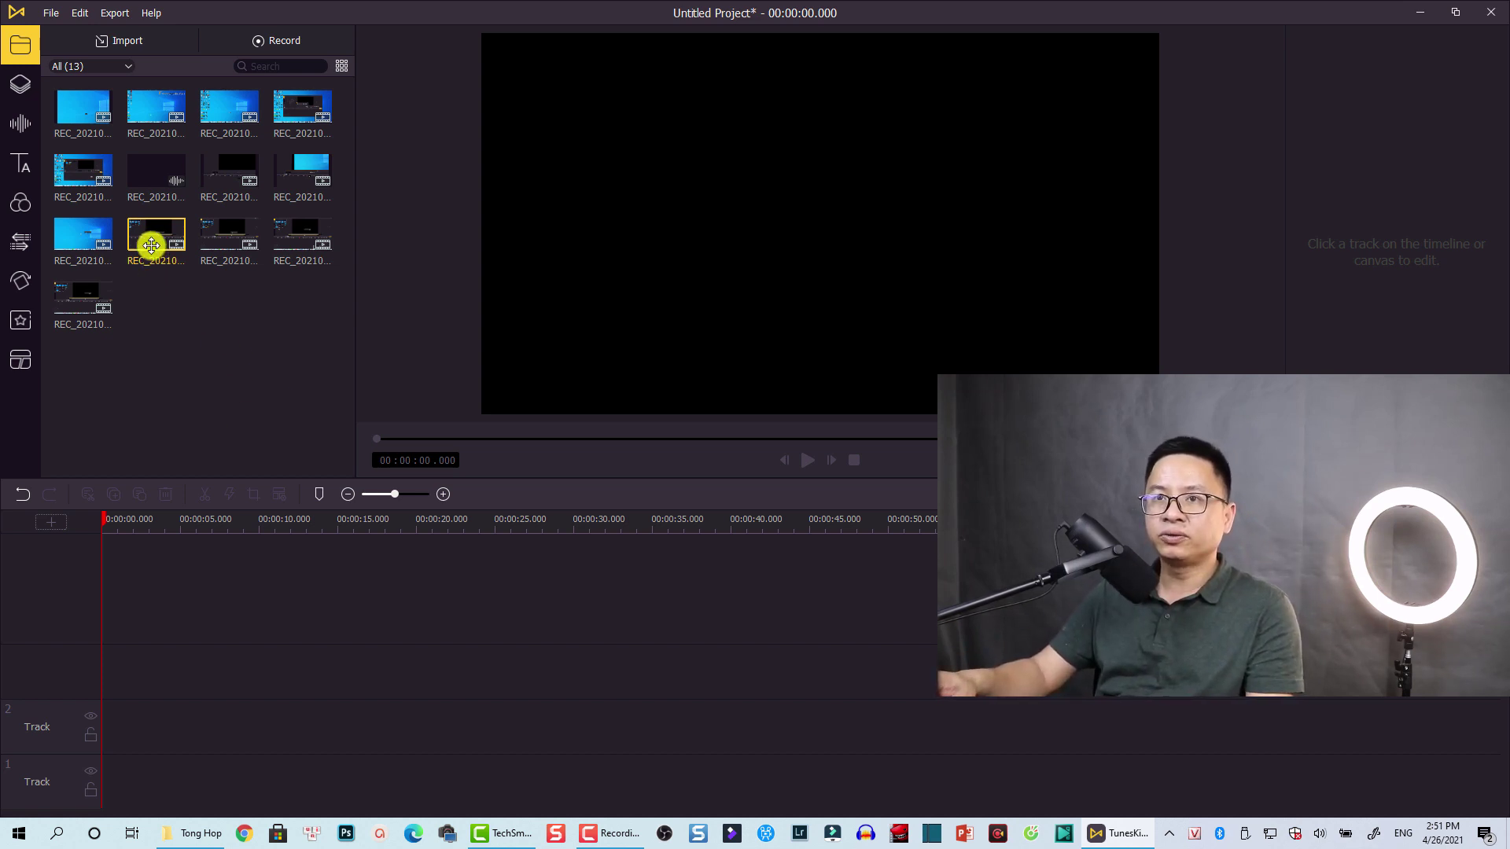
# Add the first recording to Track 3 and match the project to its 1920×1080 format.
pyautogui.moveTo(150, 244); pyautogui.dragTo(101, 661)
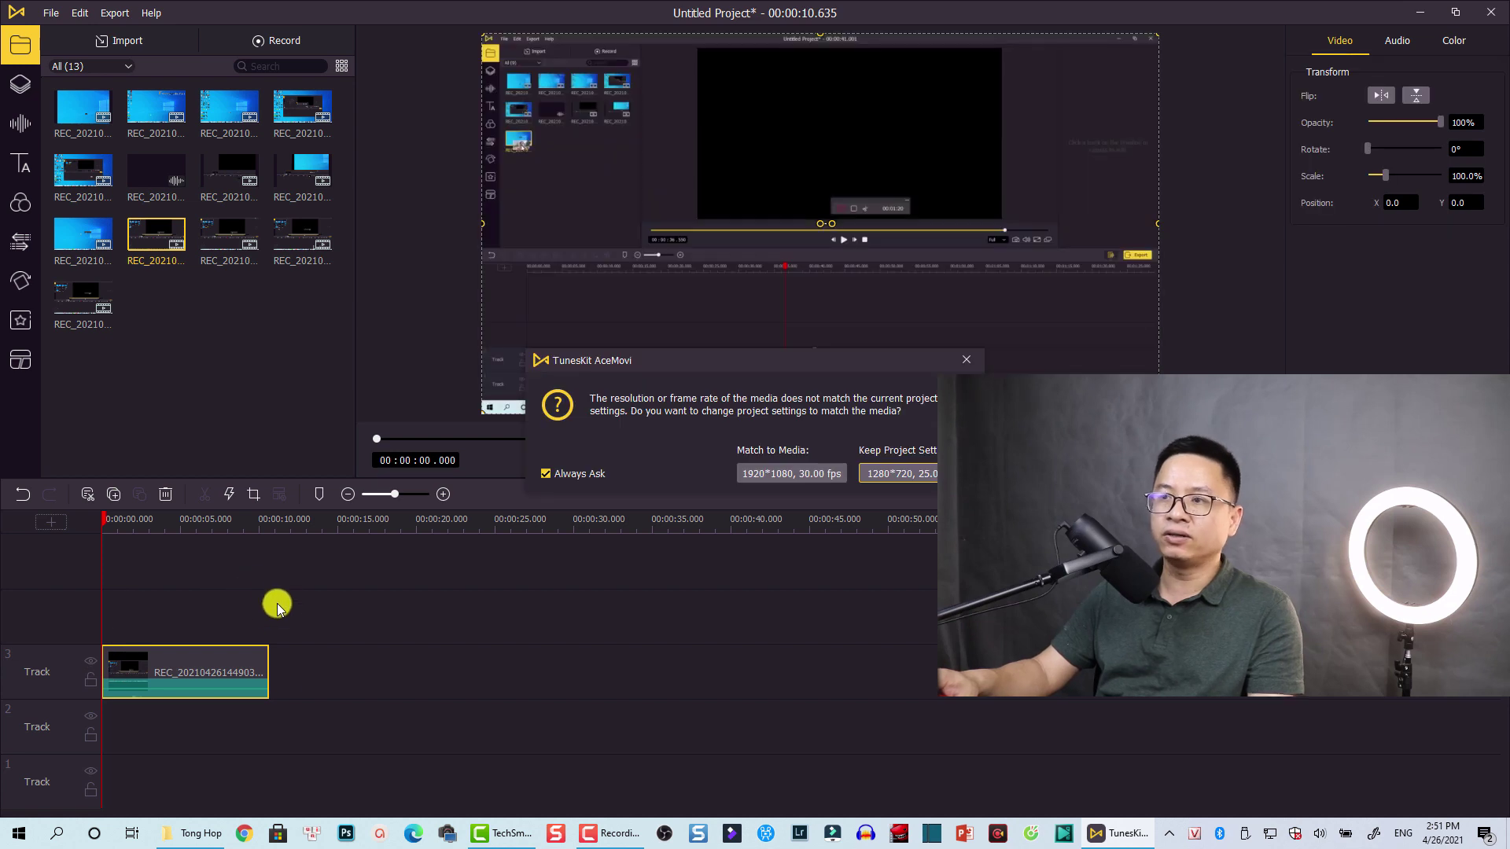
pyautogui.click(796, 474)
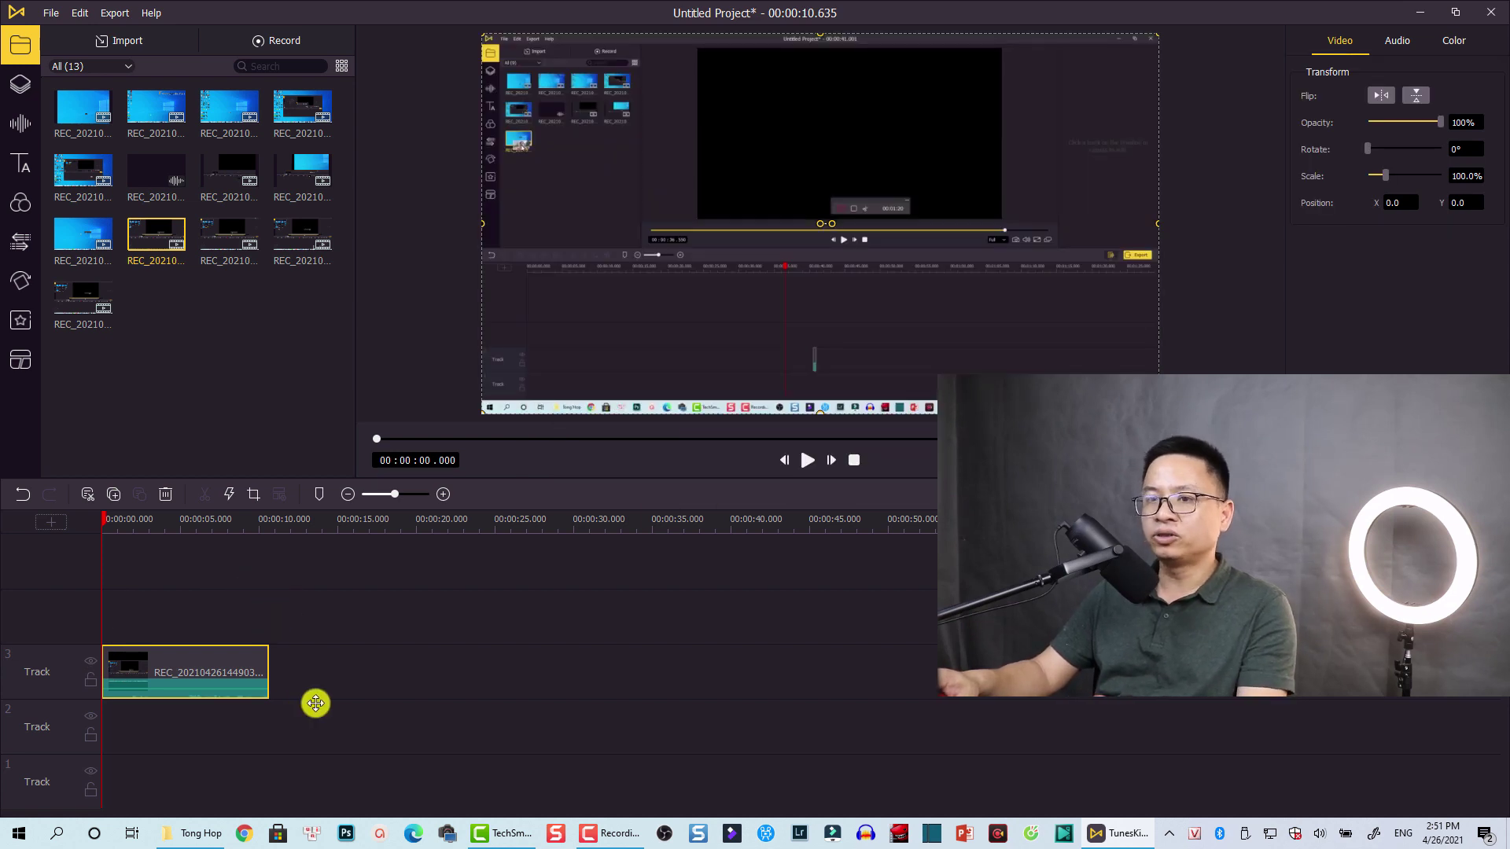
pyautogui.click(403, 705)
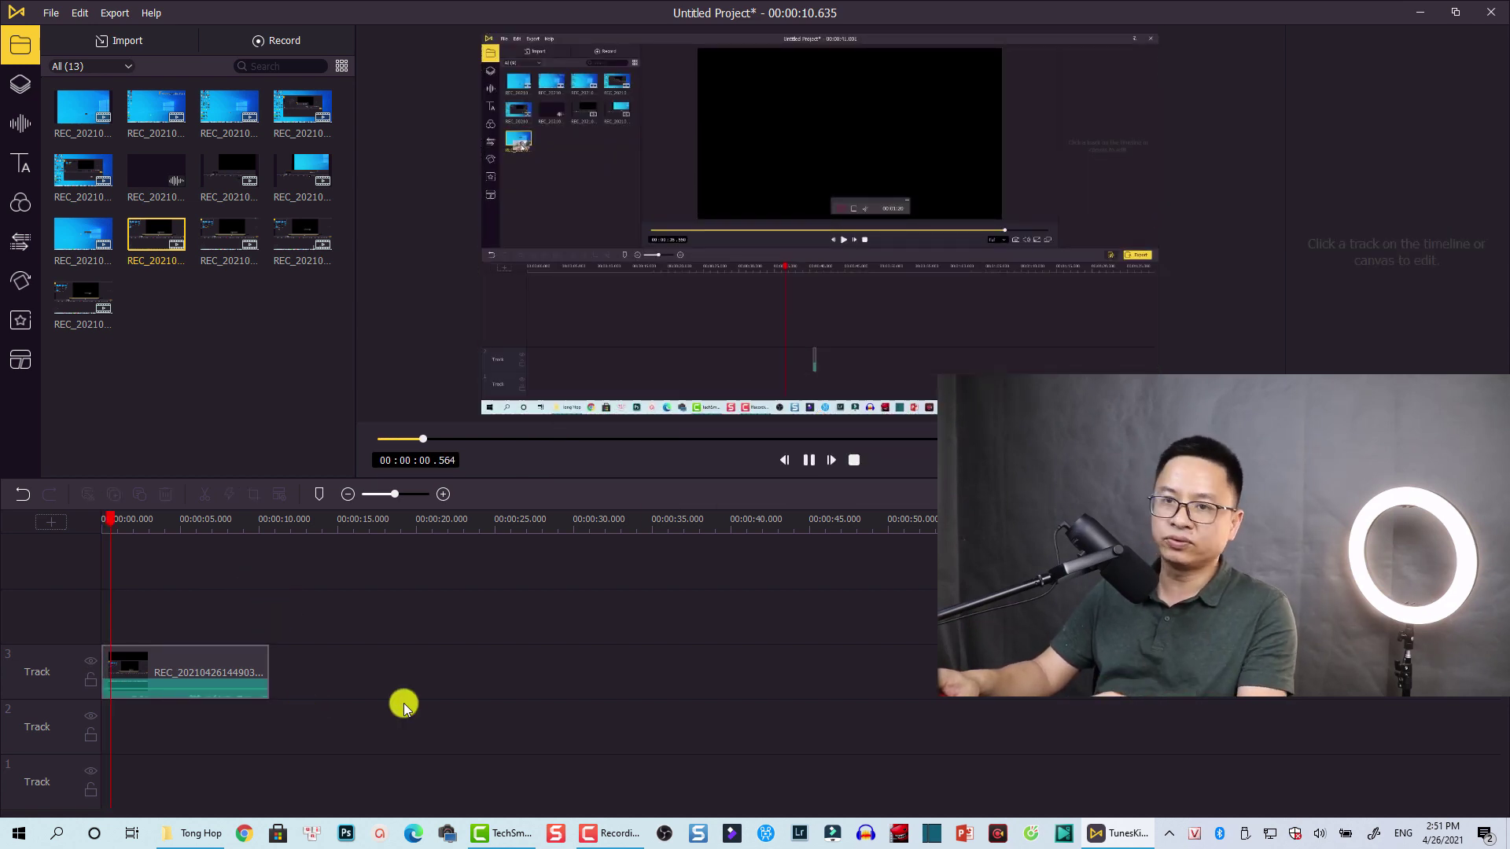
pyautogui.press('space')
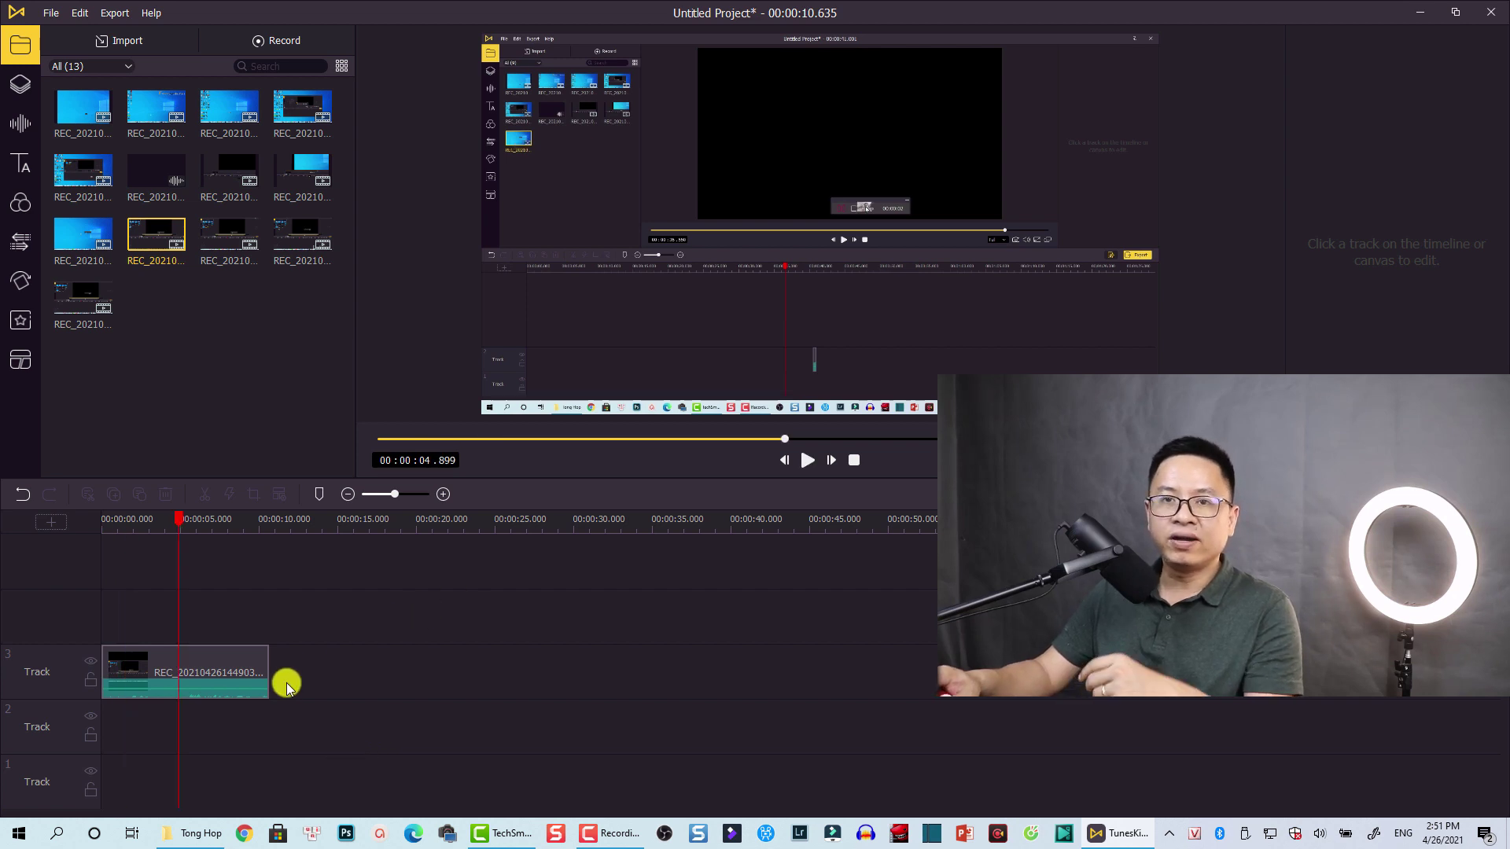
pyautogui.click(195, 670)
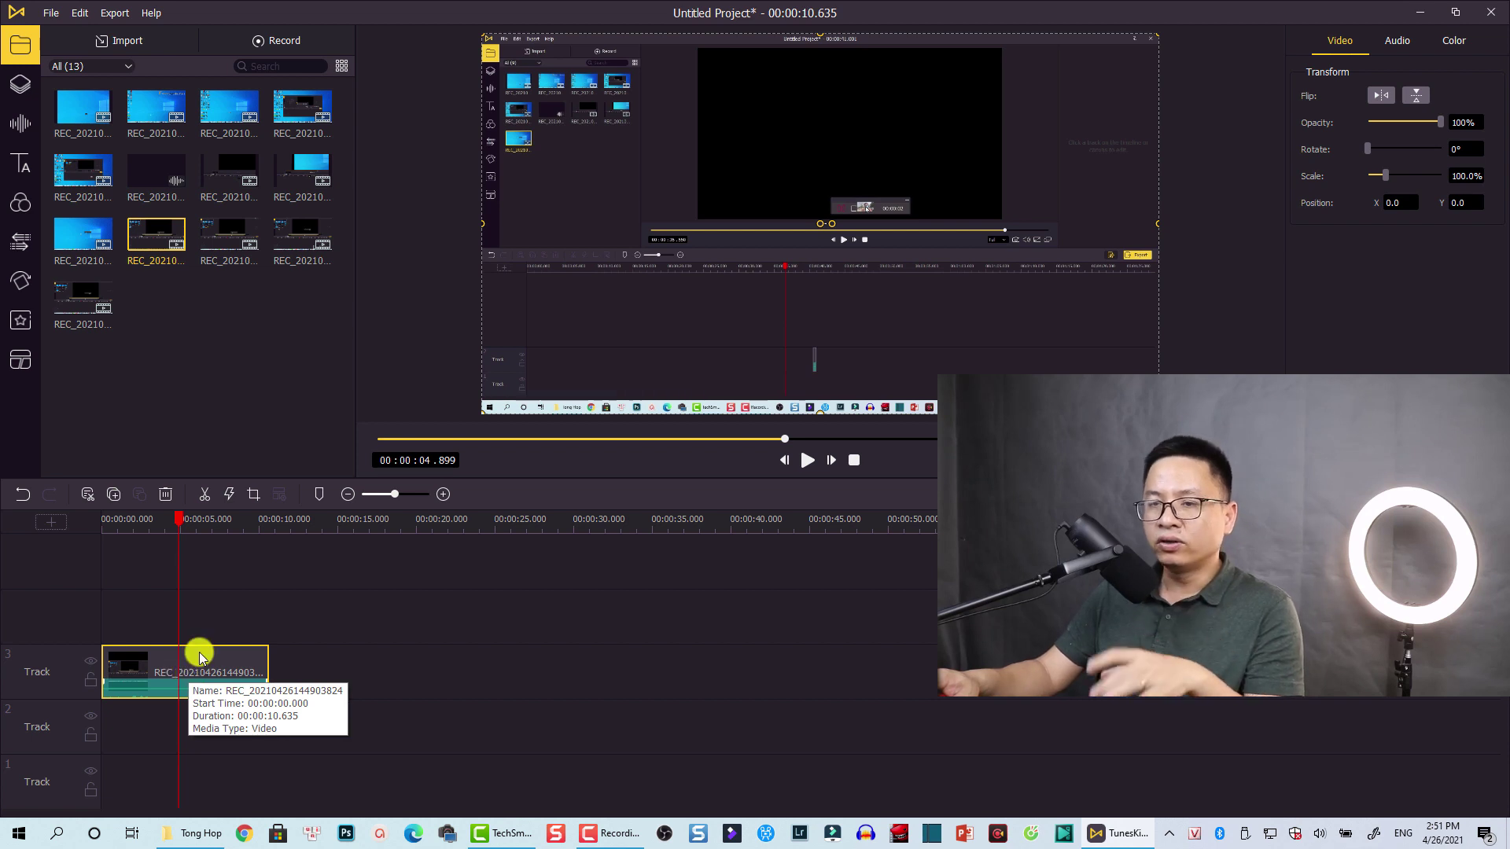
pyautogui.press('Home')
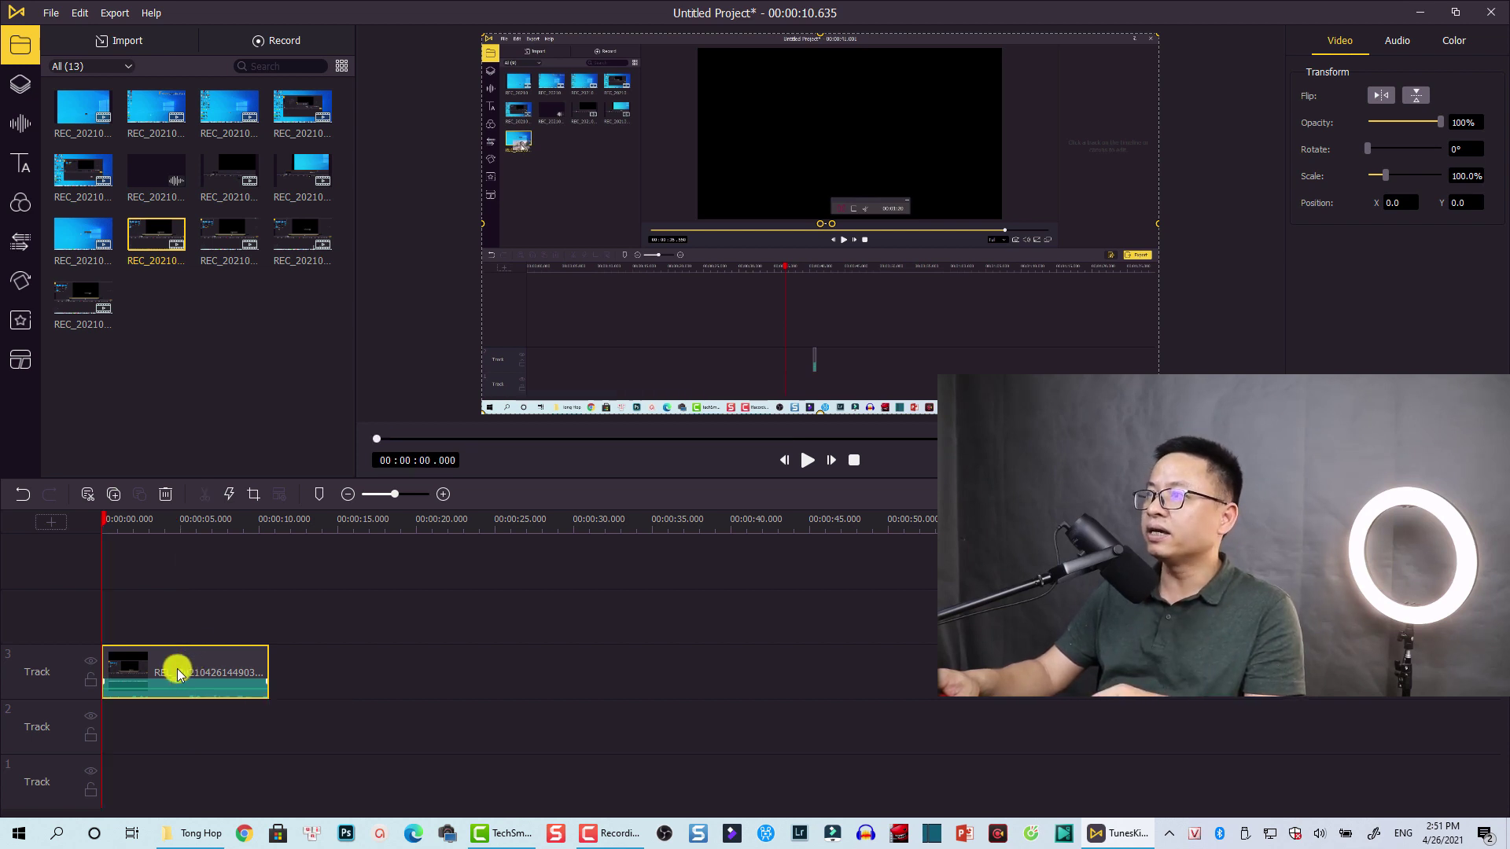
pyautogui.click(1396, 41)
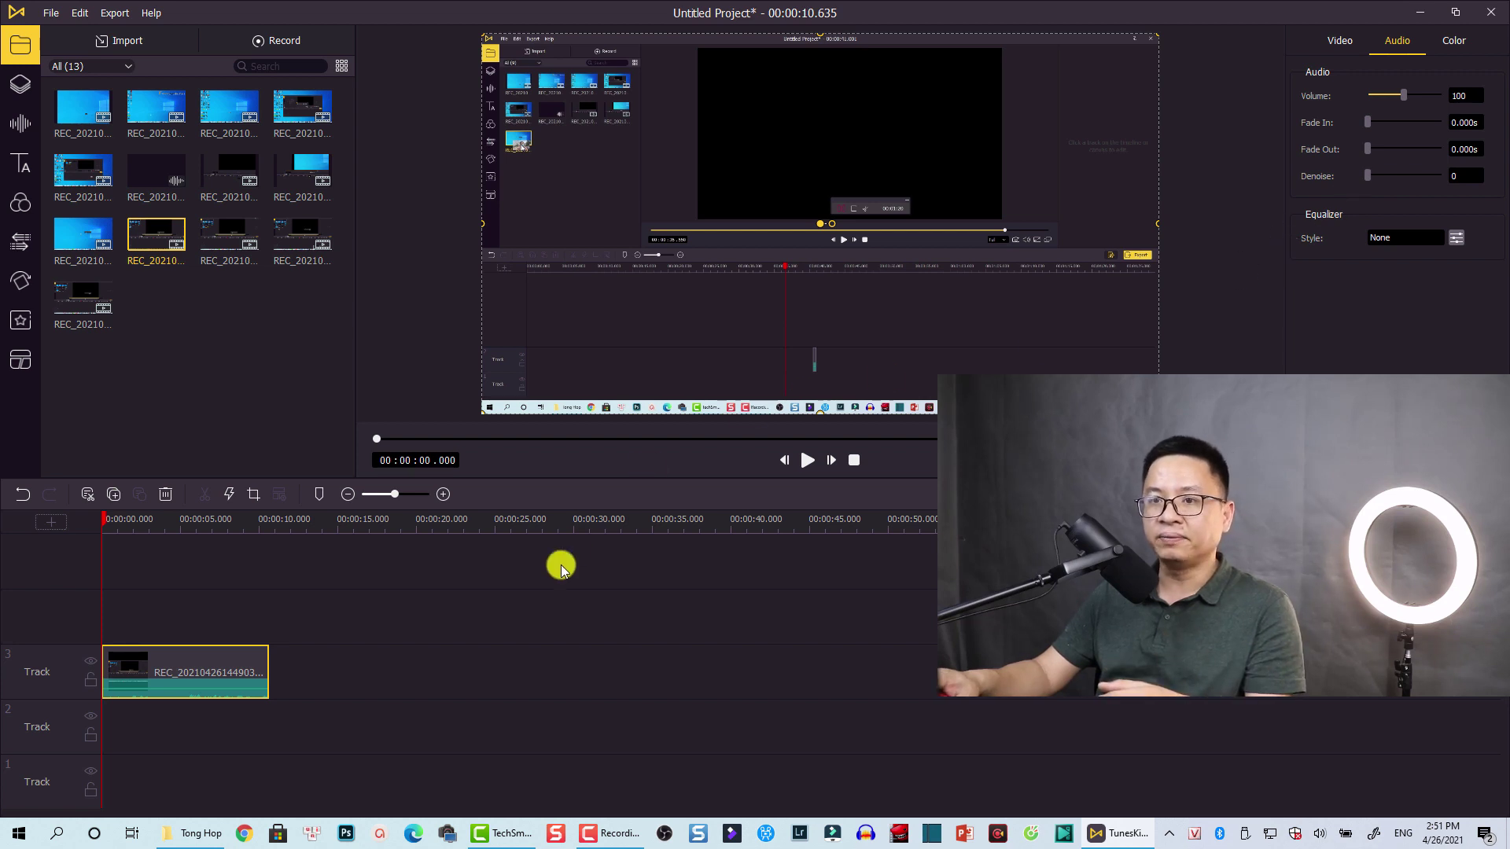
pyautogui.click(400, 586)
# Place a second recording on Track 3 directly after the first clip.
pyautogui.moveTo(241, 271); pyautogui.dragTo(273, 682)
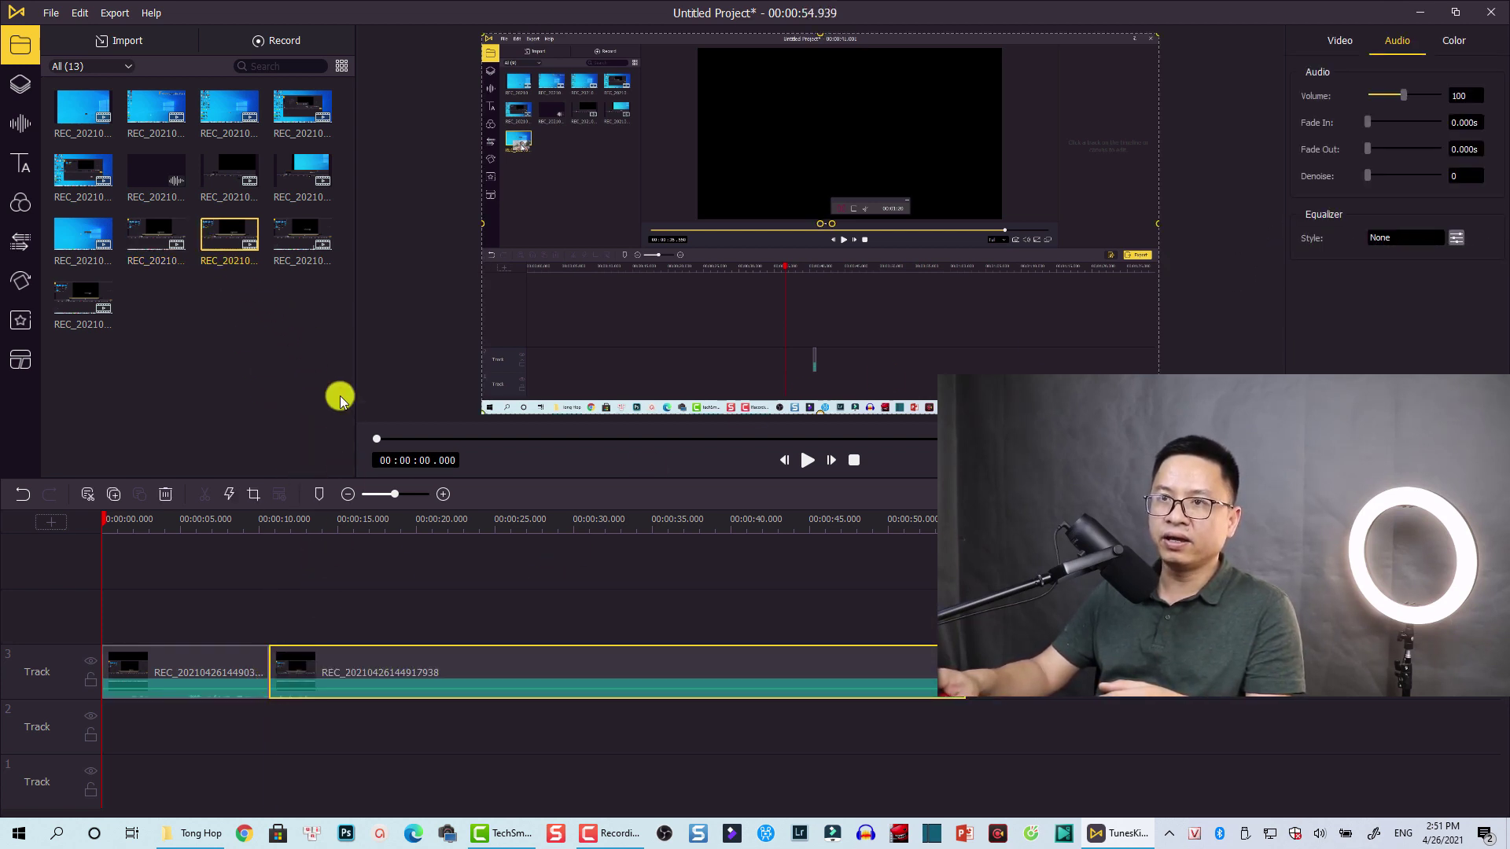
pyautogui.moveTo(294, 246); pyautogui.dragTo(563, 376)
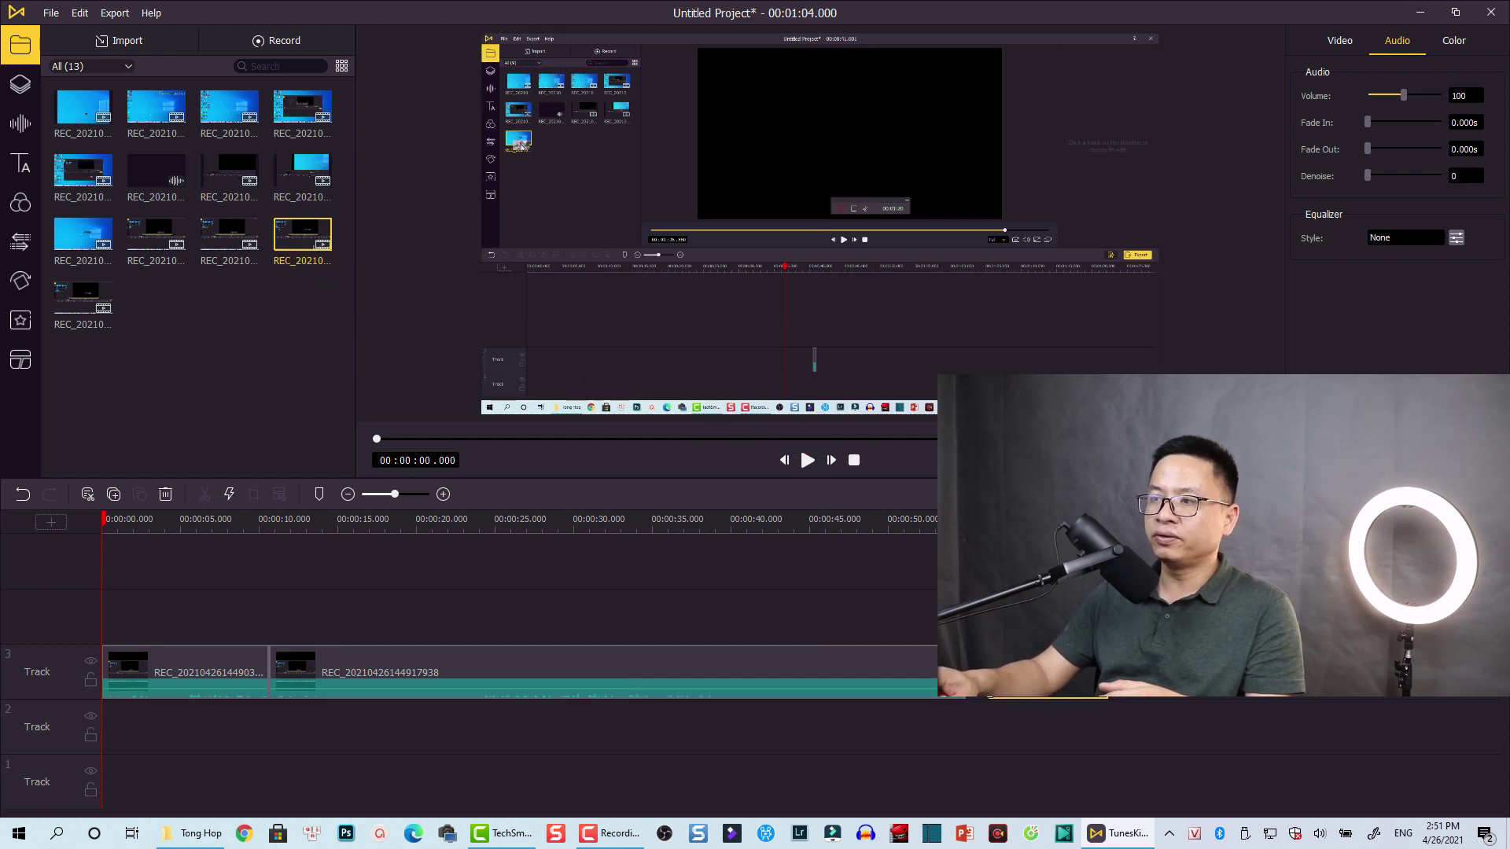
pyautogui.click(82, 316)
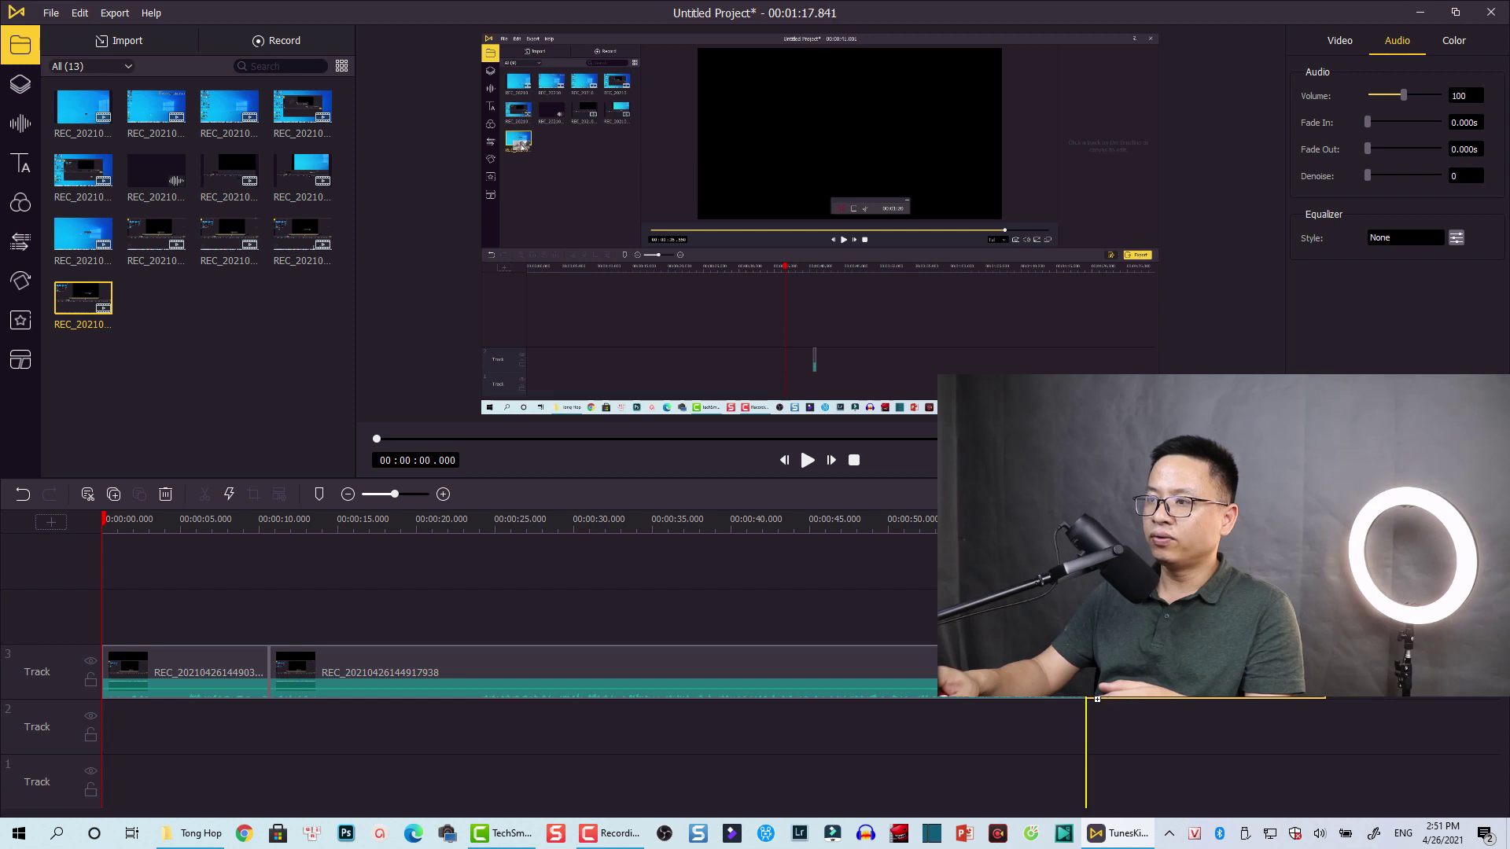
pyautogui.click(484, 755)
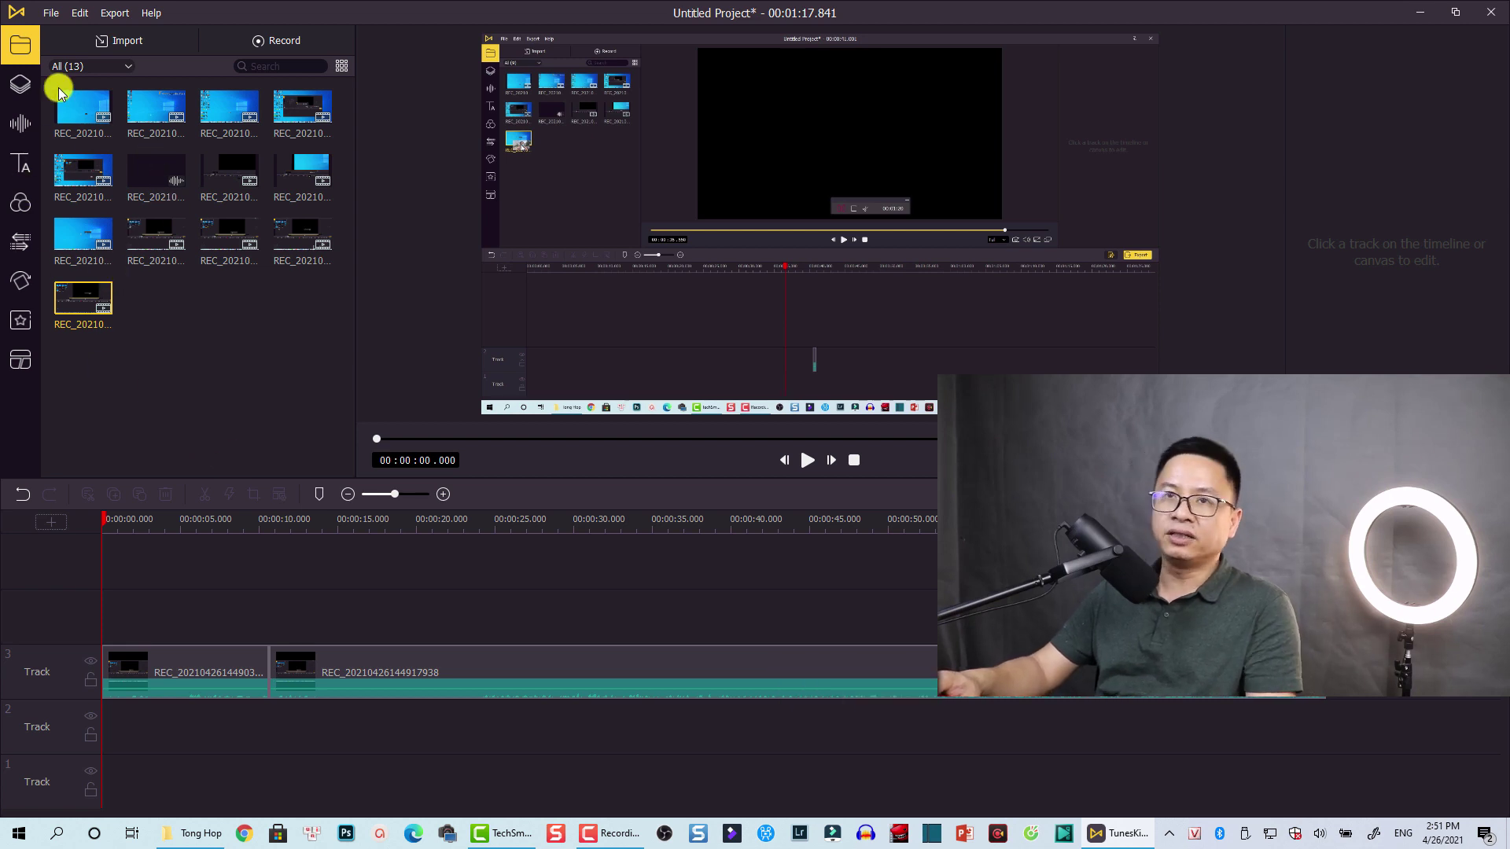
# Browse the Backgrounds, Music, Text and Filters libraries, ending on the 52-effect Transitions library.
pyautogui.click(30, 83)
pyautogui.click(28, 123)
pyautogui.click(28, 163)
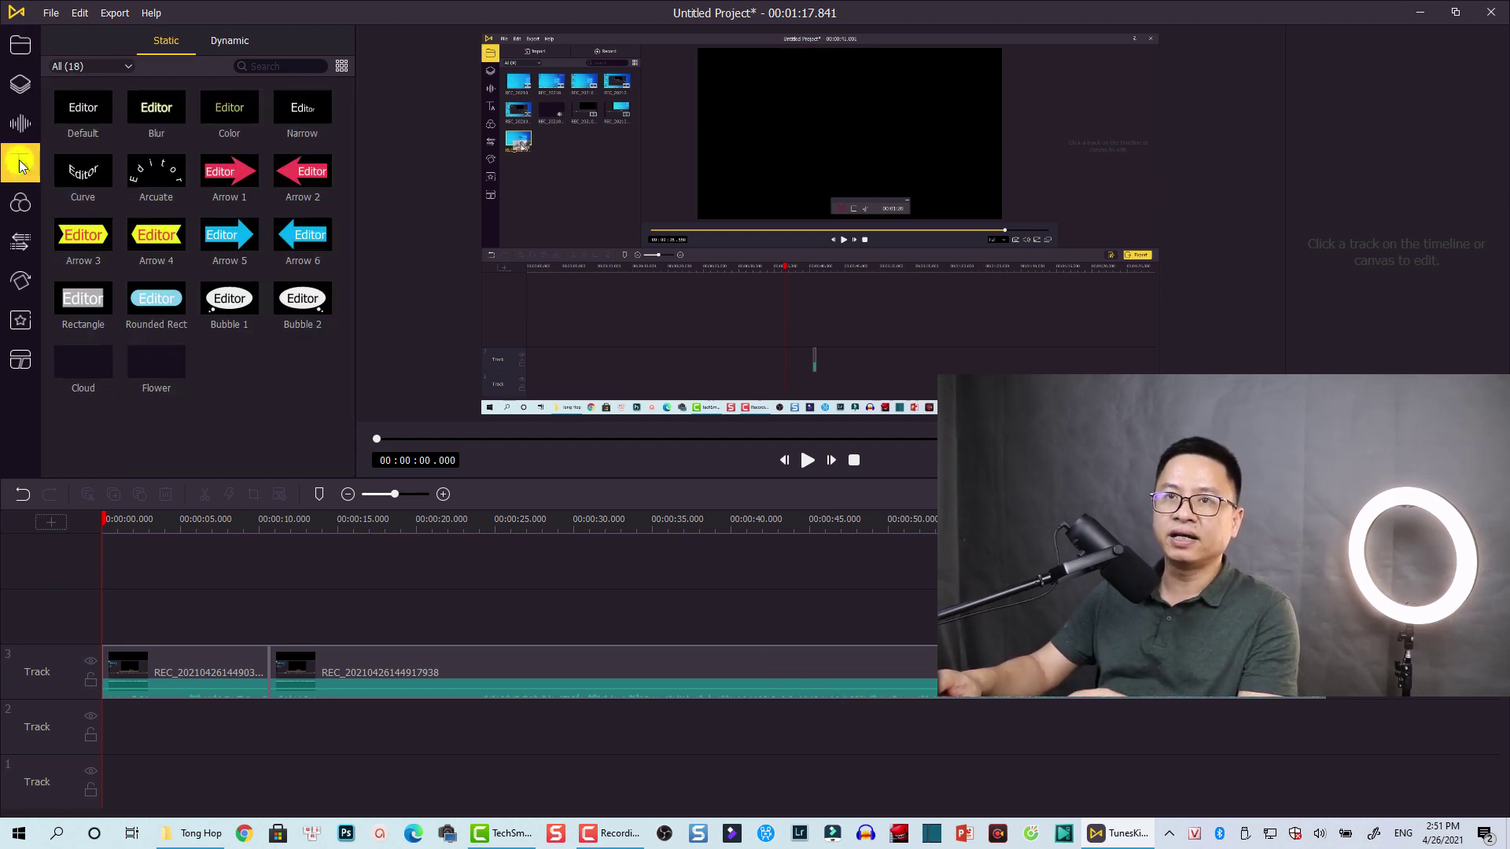
pyautogui.click(30, 206)
pyautogui.click(23, 241)
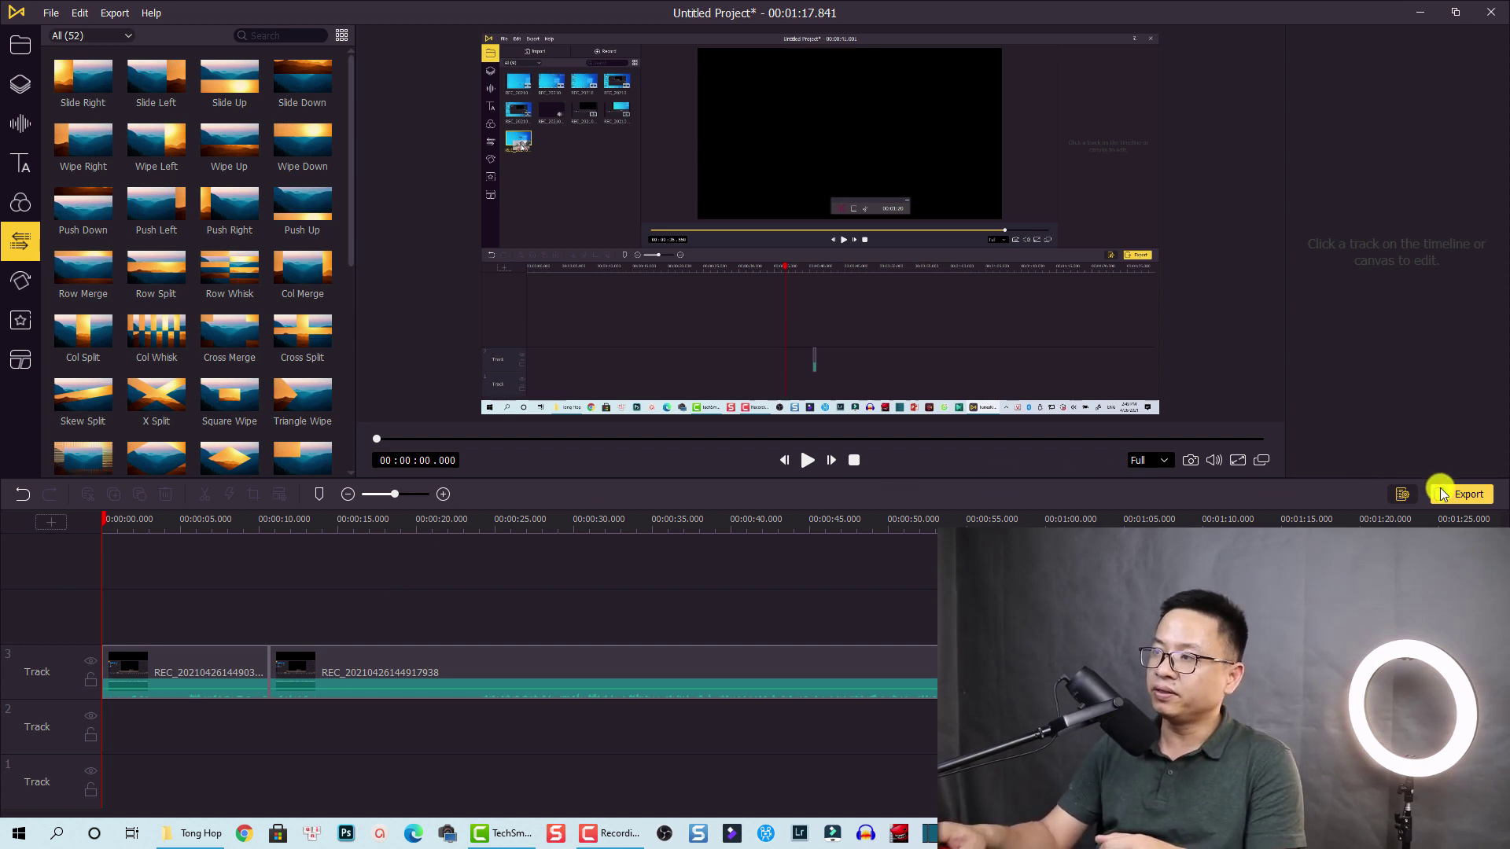
# Export the project as a 1920×1080 MP4 named Screen to E:/Tong Hop/.
pyautogui.click(1464, 500)
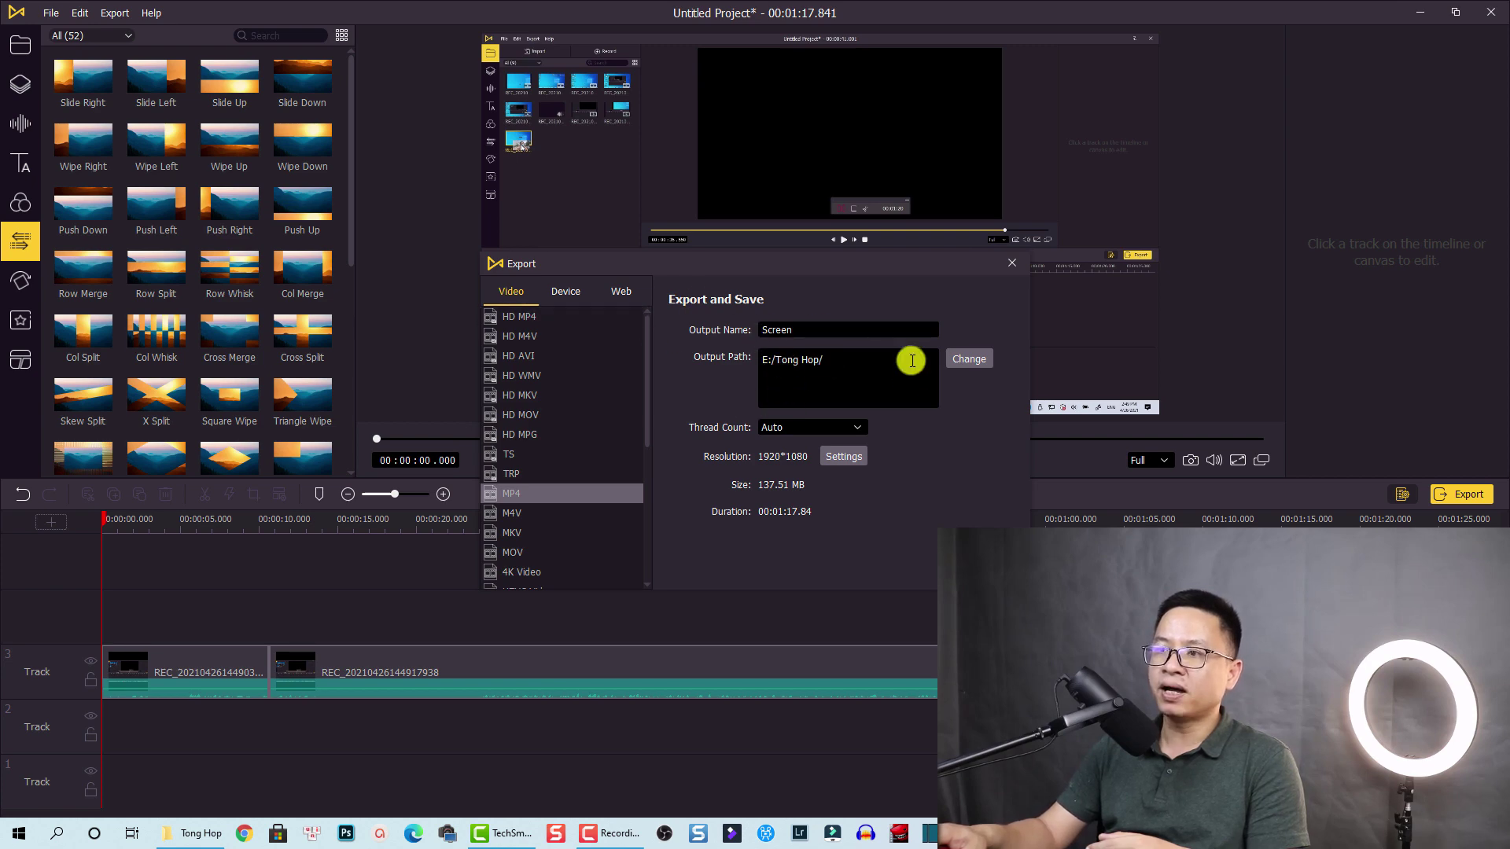
pyautogui.press('Return')
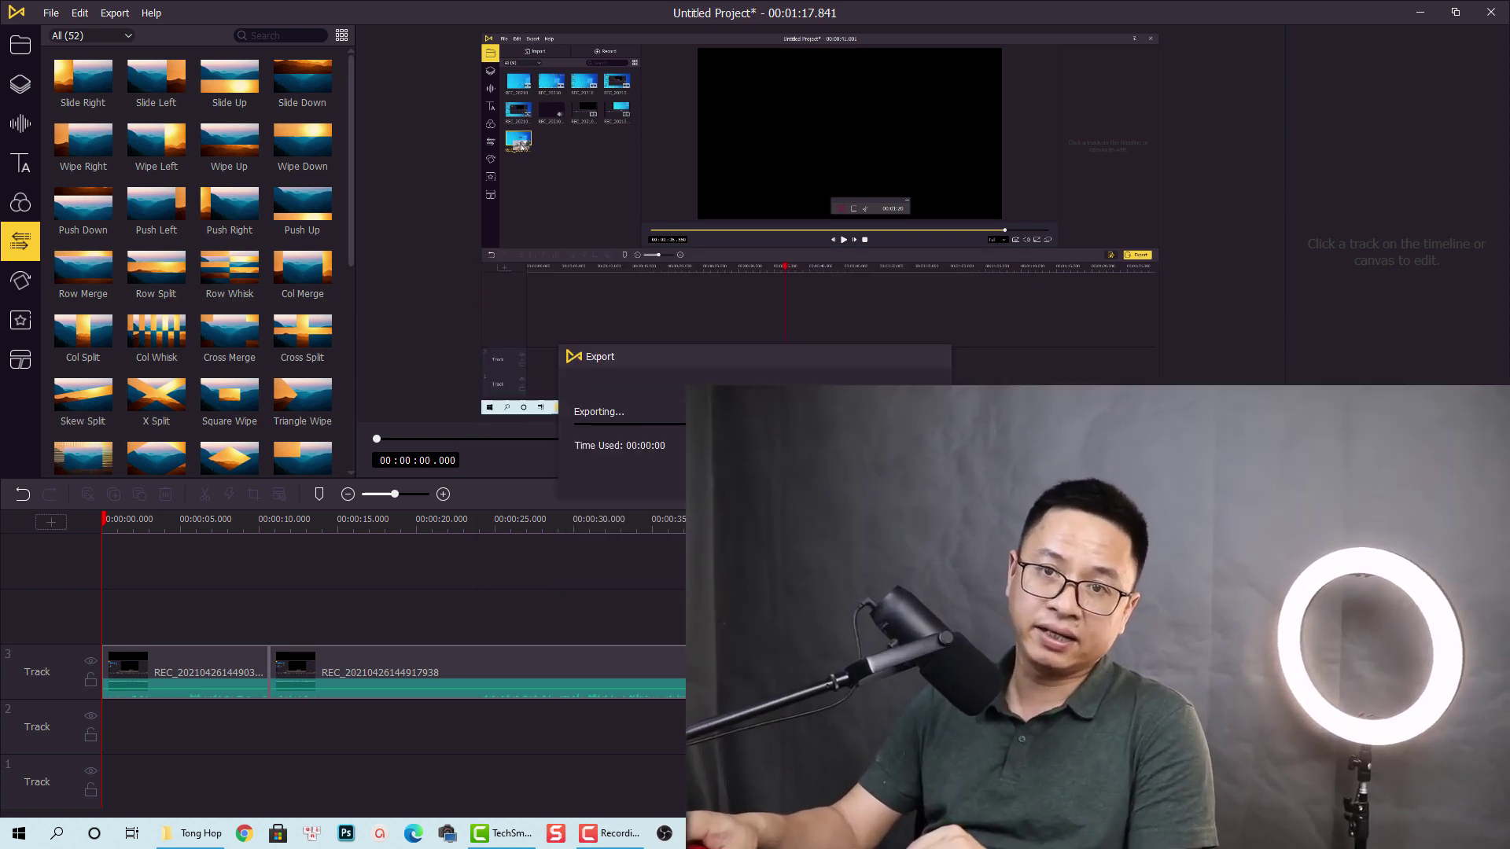